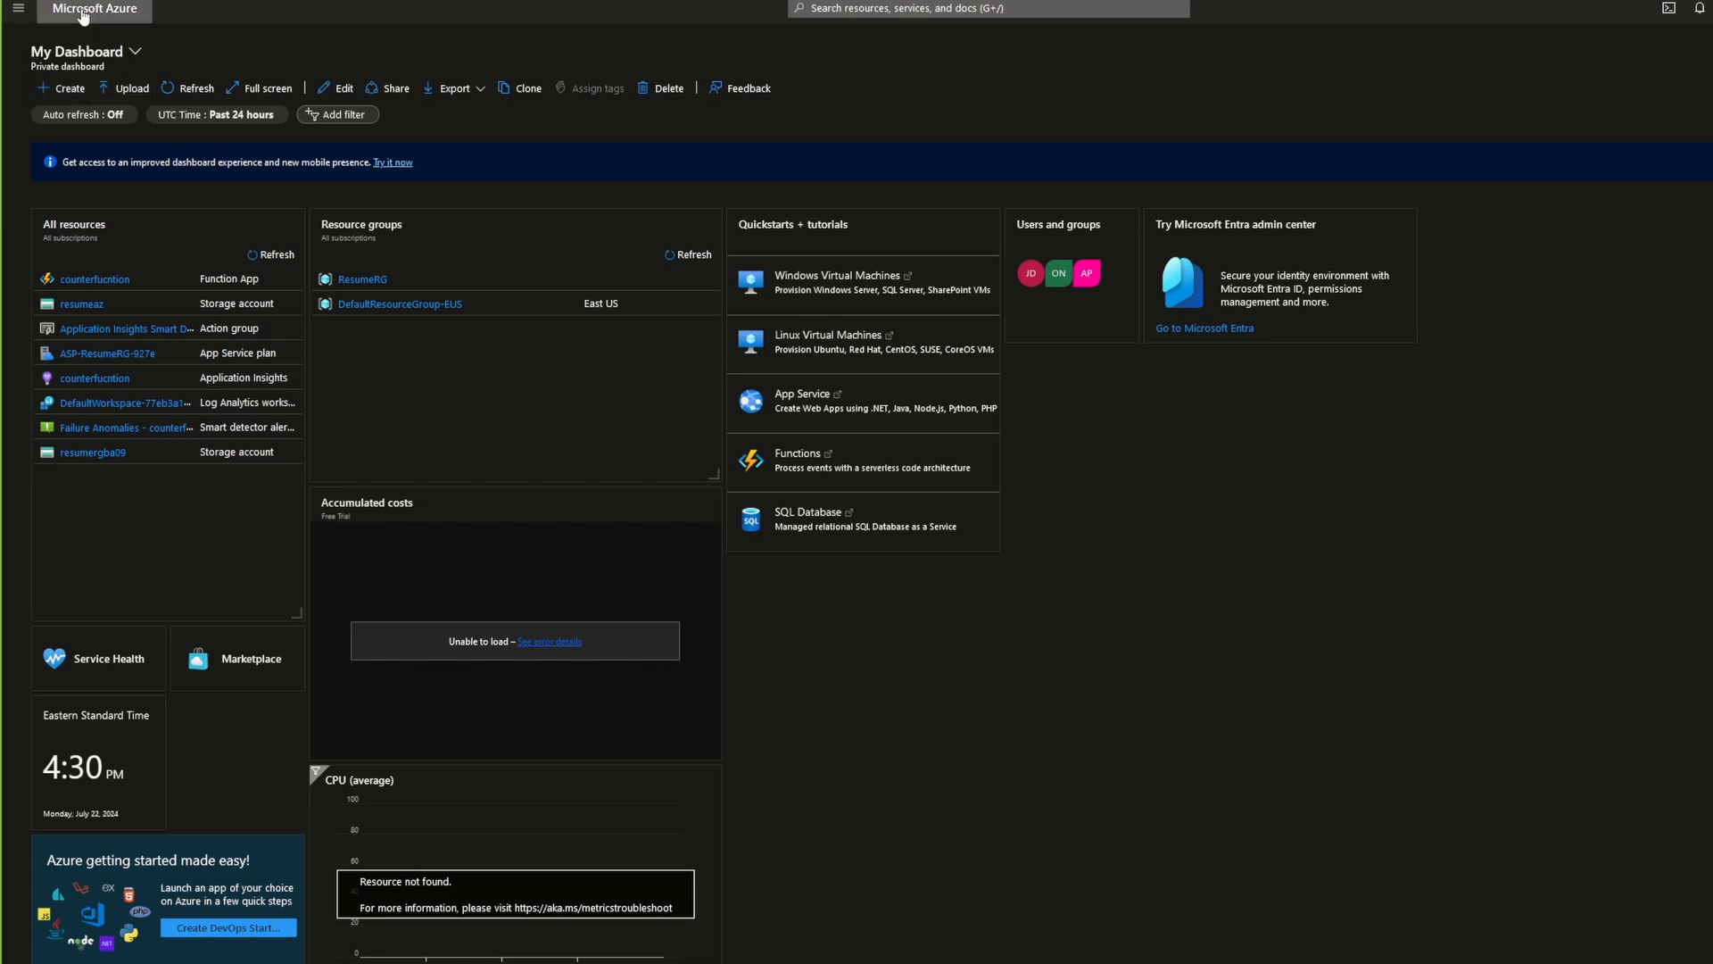
# Step: Go to the portal's home page and start creating a new resource
pyautogui.click(21, 13)
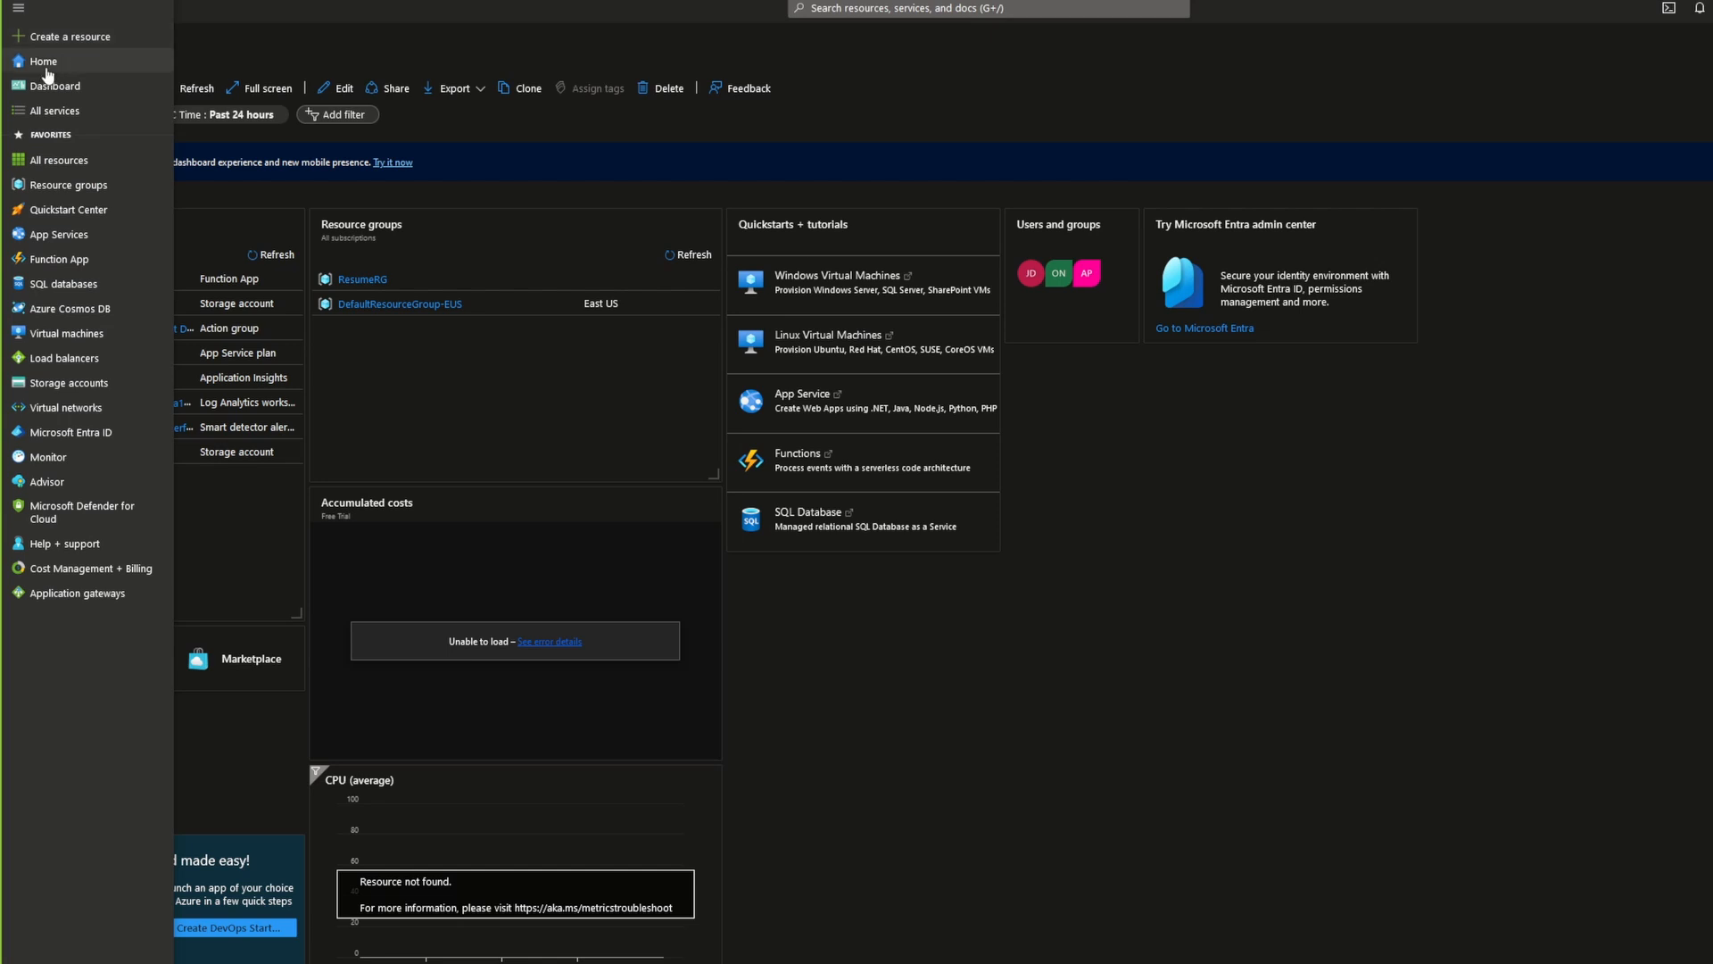
pyautogui.click(39, 70)
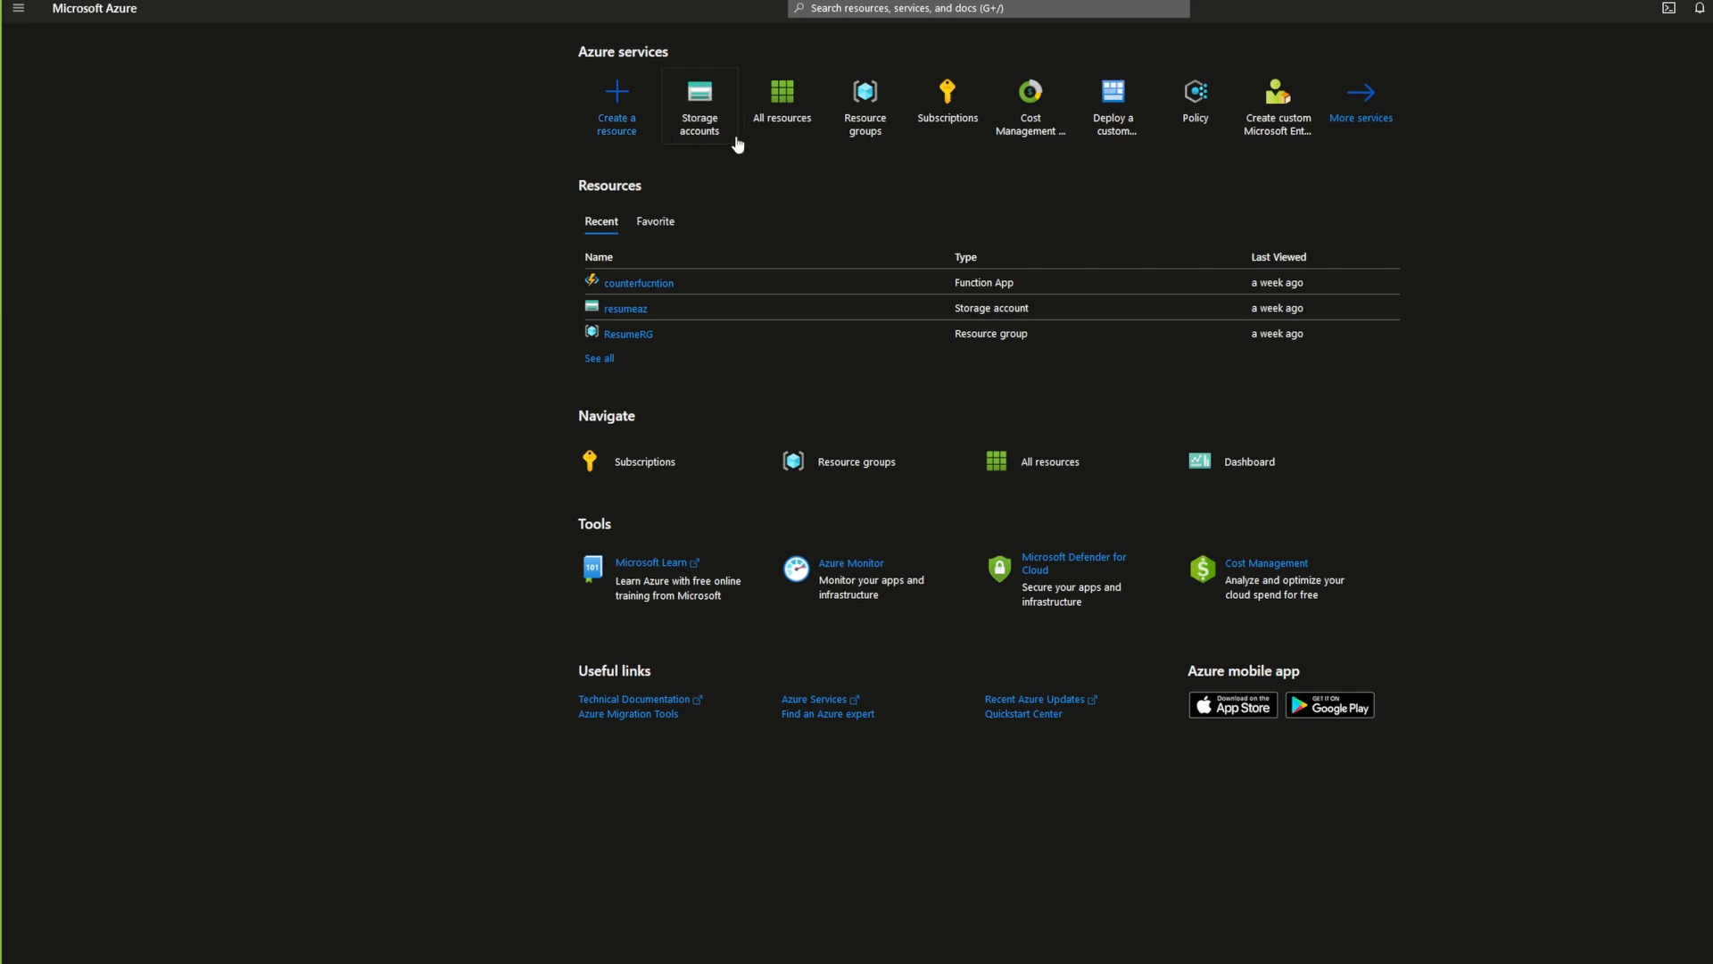
pyautogui.moveTo(700, 138)
pyautogui.click(635, 142)
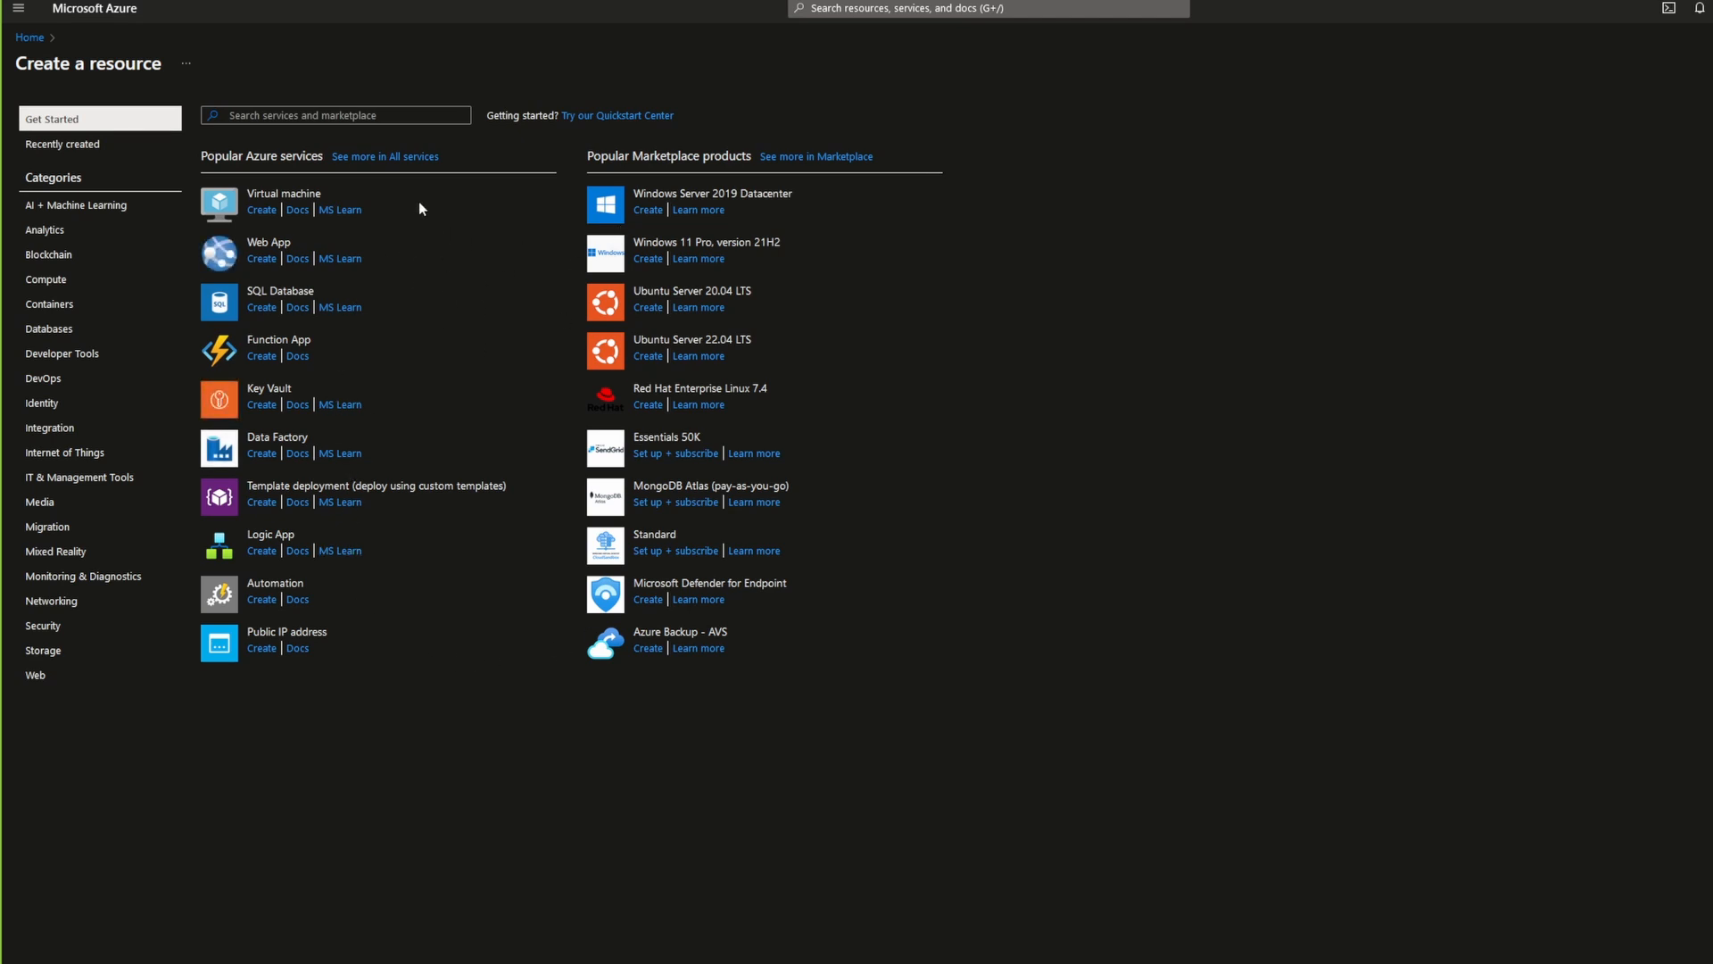
# Step: Search the marketplace for storage account and start creating Microsoft's Storage account service
pyautogui.click(356, 116)
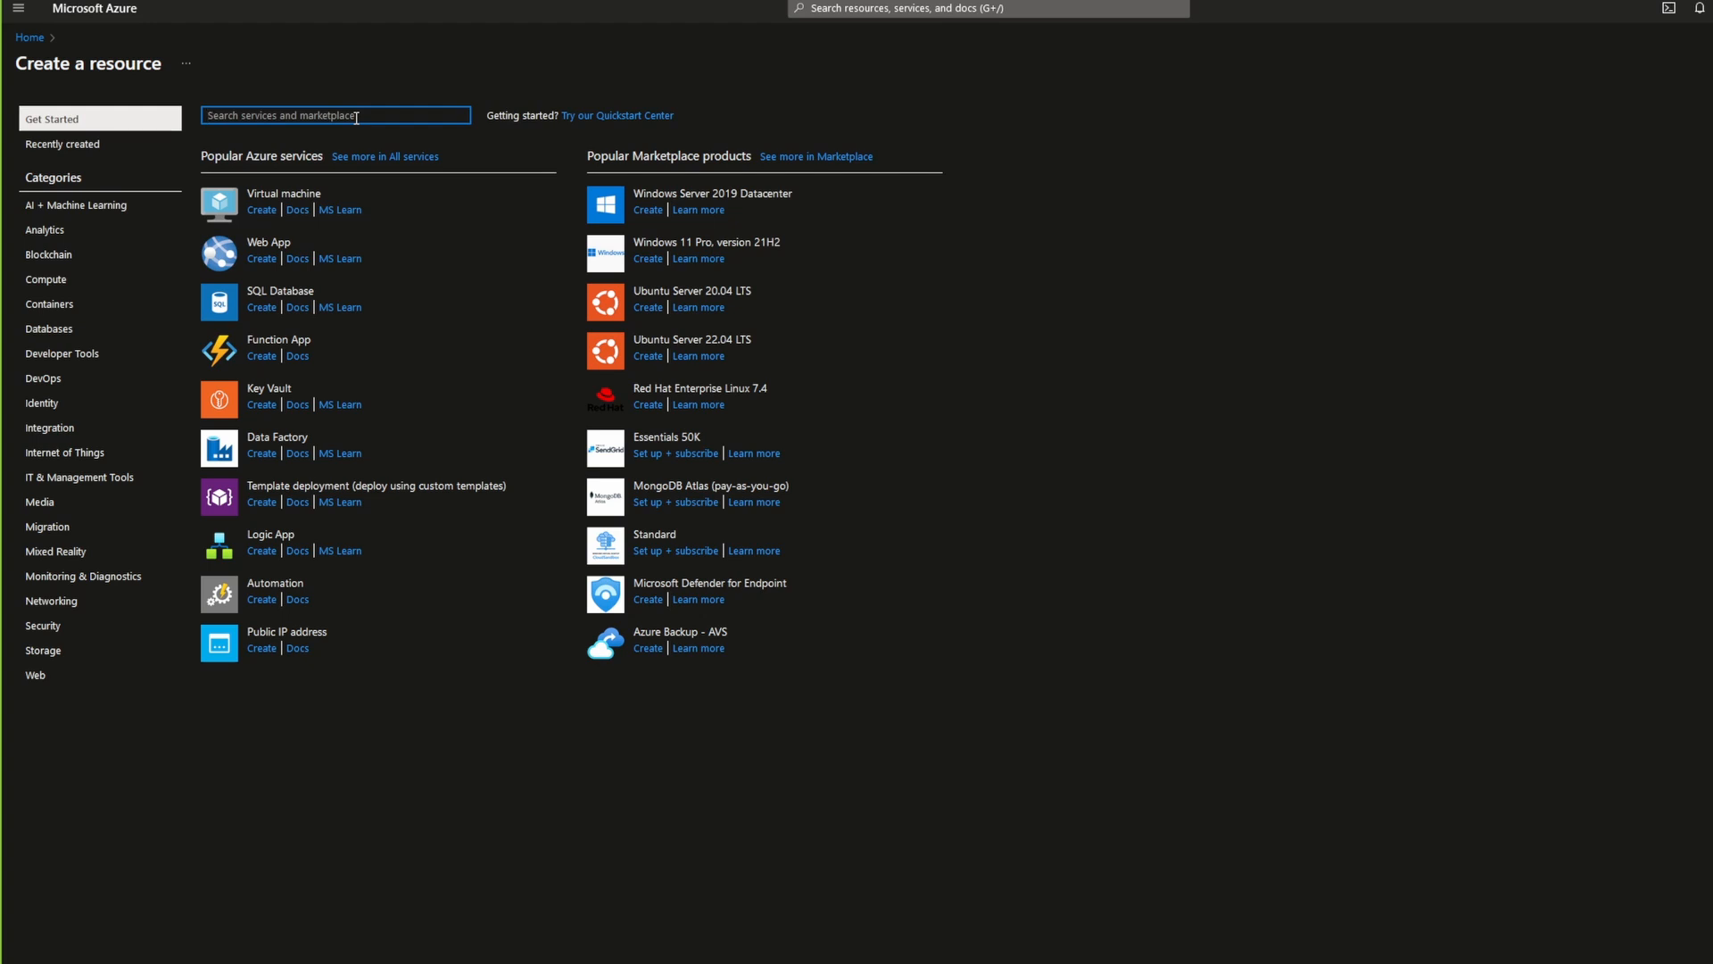
pyautogui.write('storage')
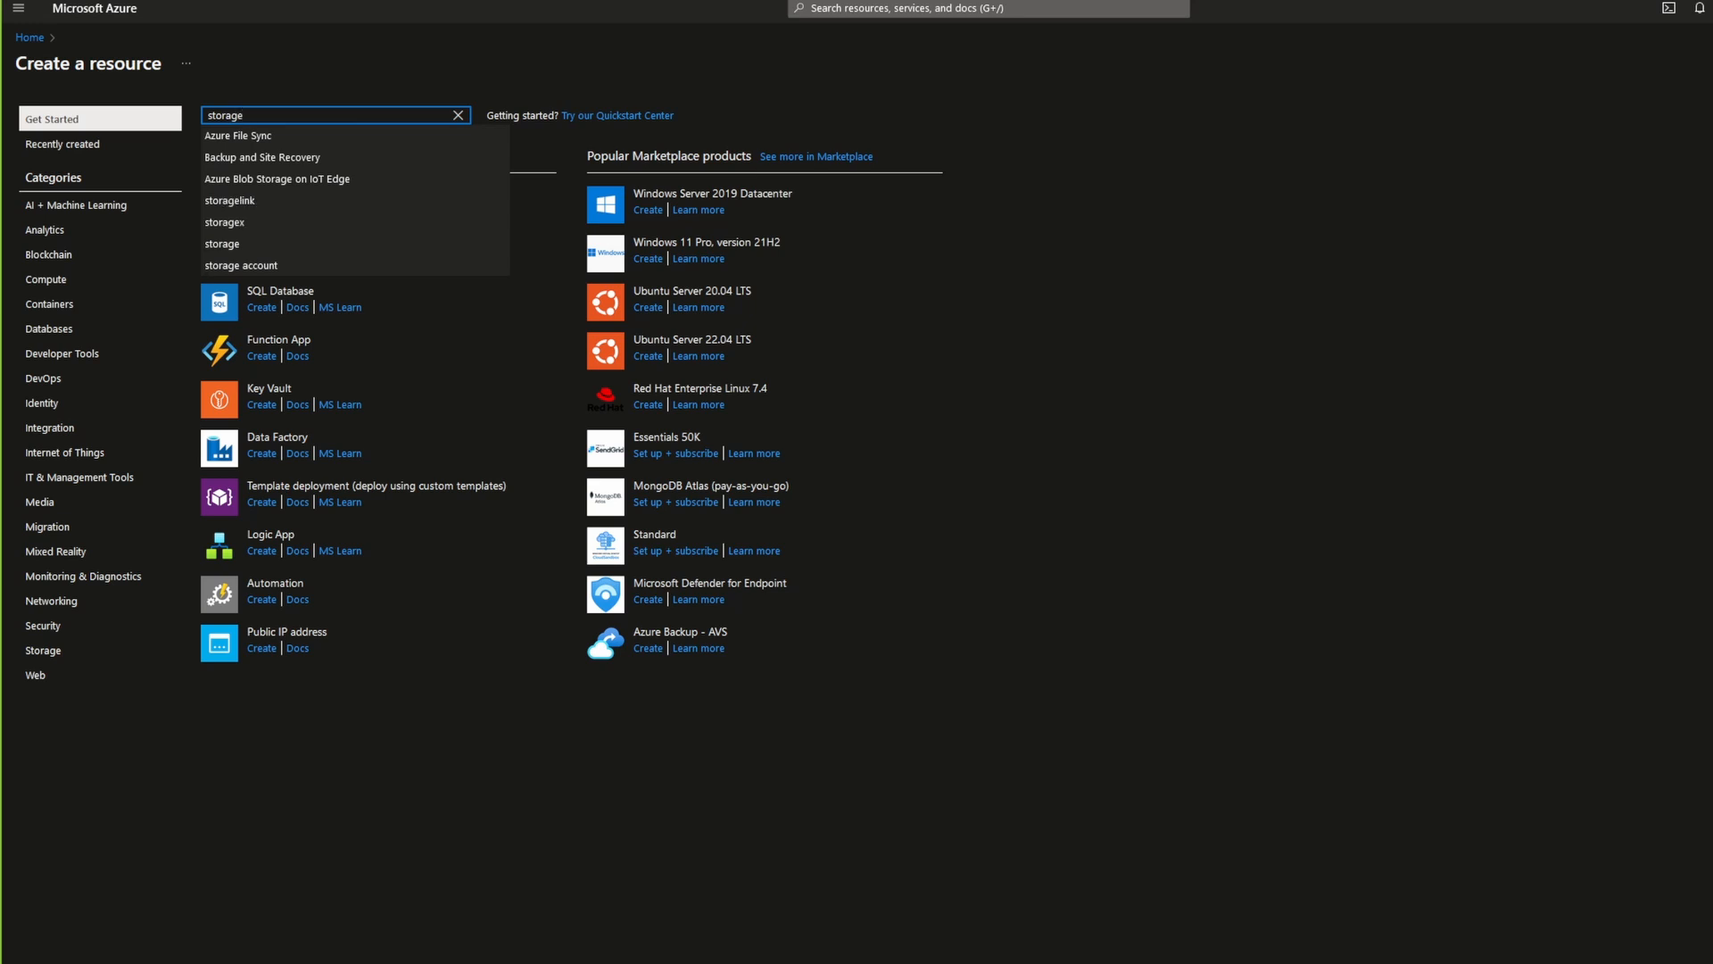
pyautogui.click(296, 266)
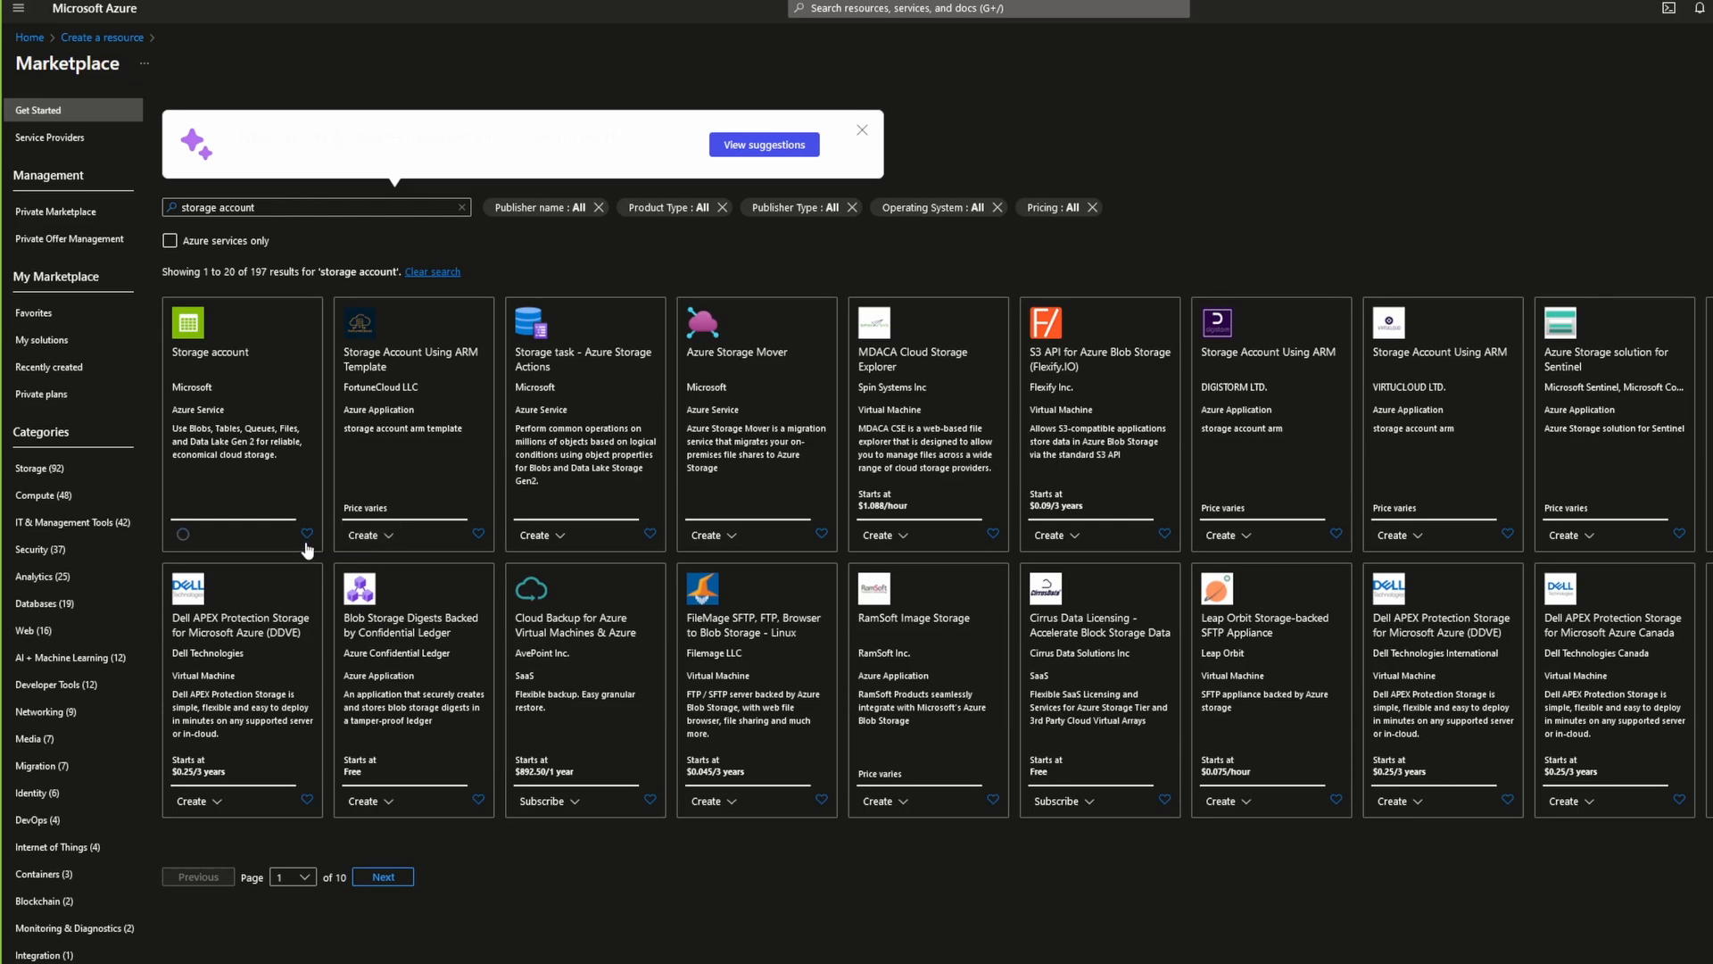
pyautogui.click(321, 571)
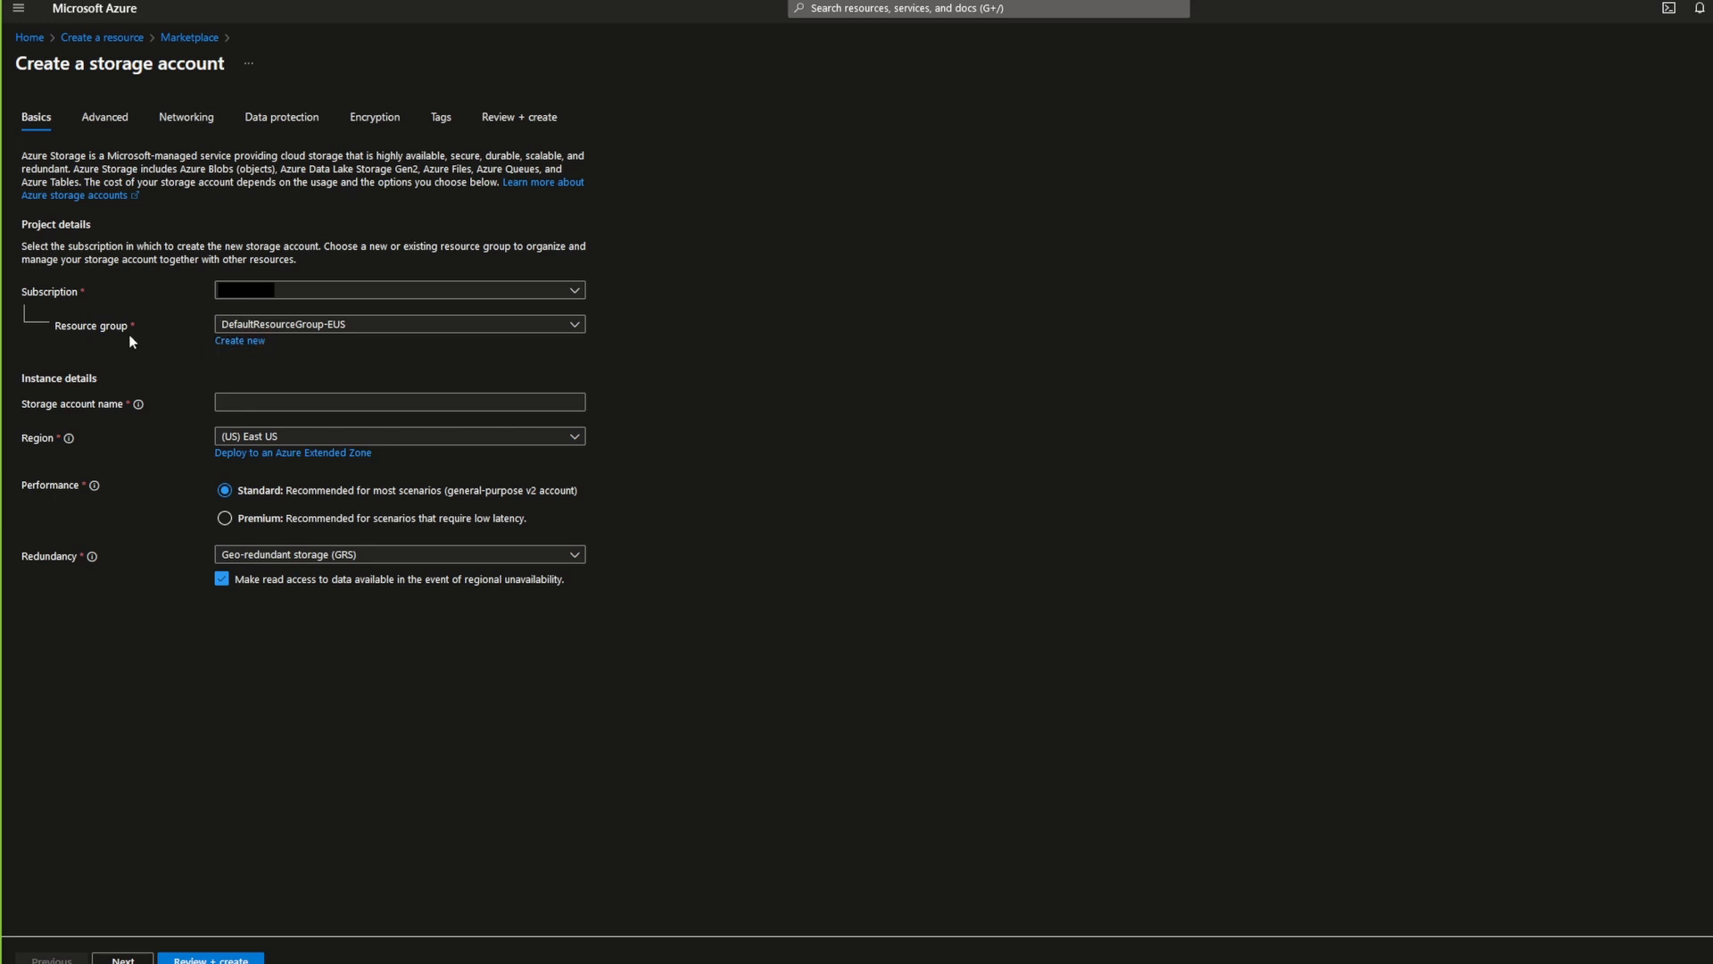
# Step: Create a new resource group named staticazure for the storage account
pyautogui.click(334, 329)
pyautogui.click(335, 328)
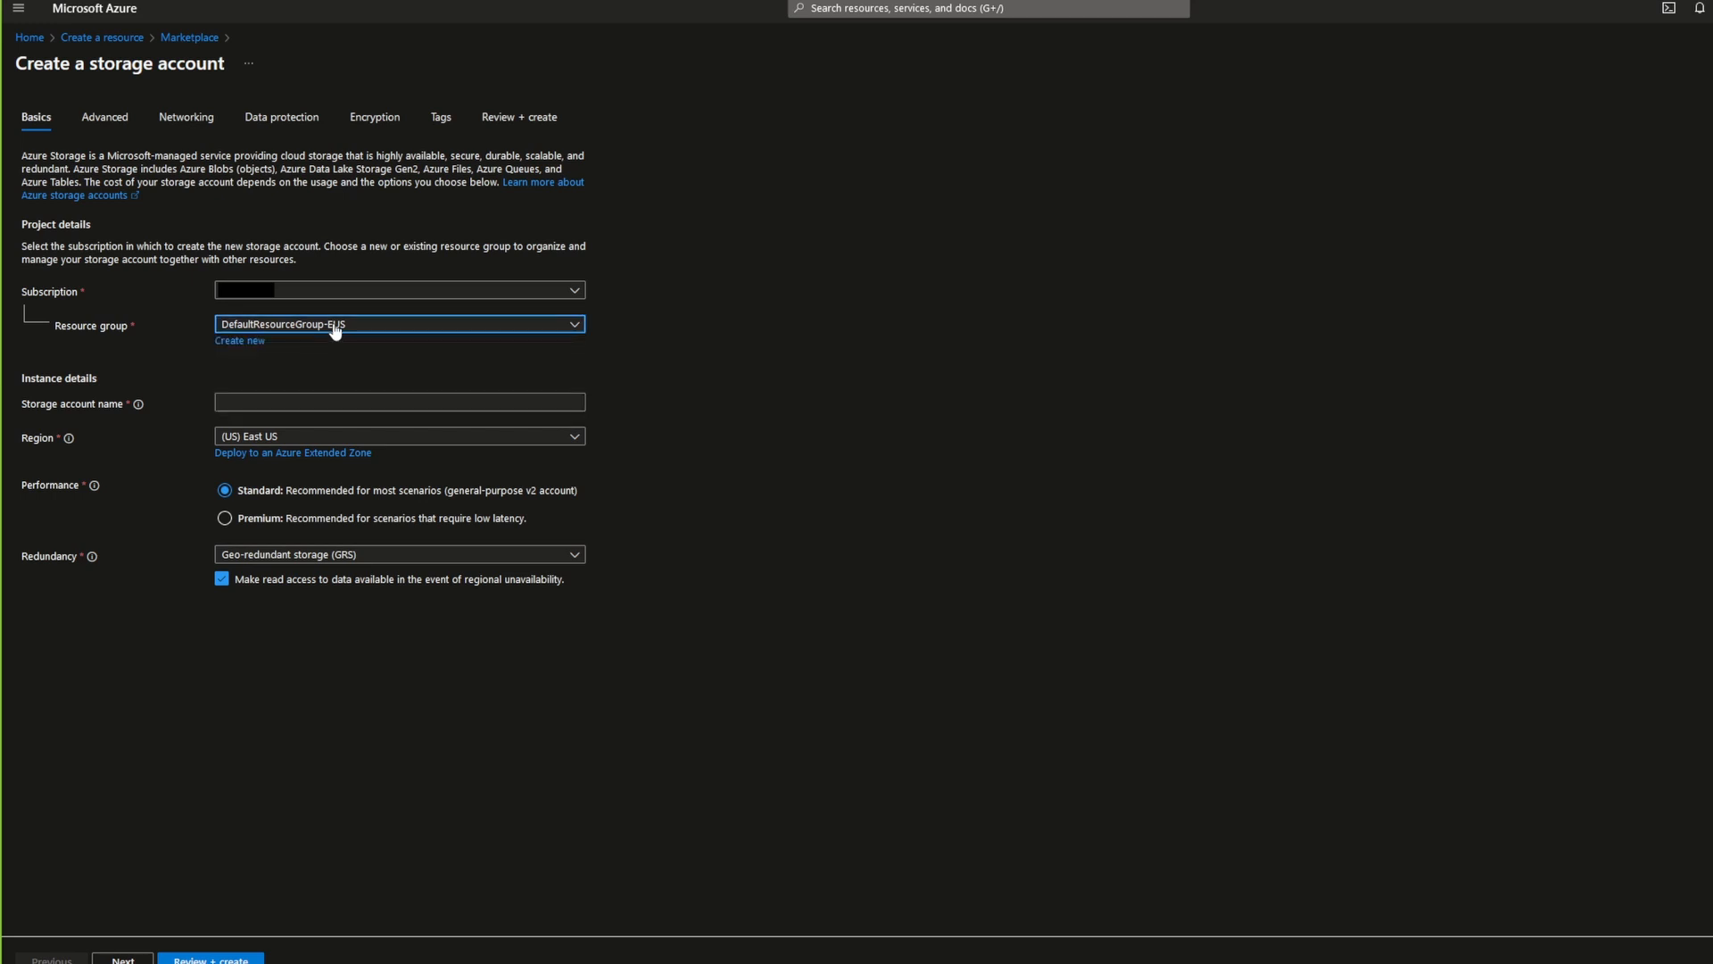
pyautogui.click(251, 347)
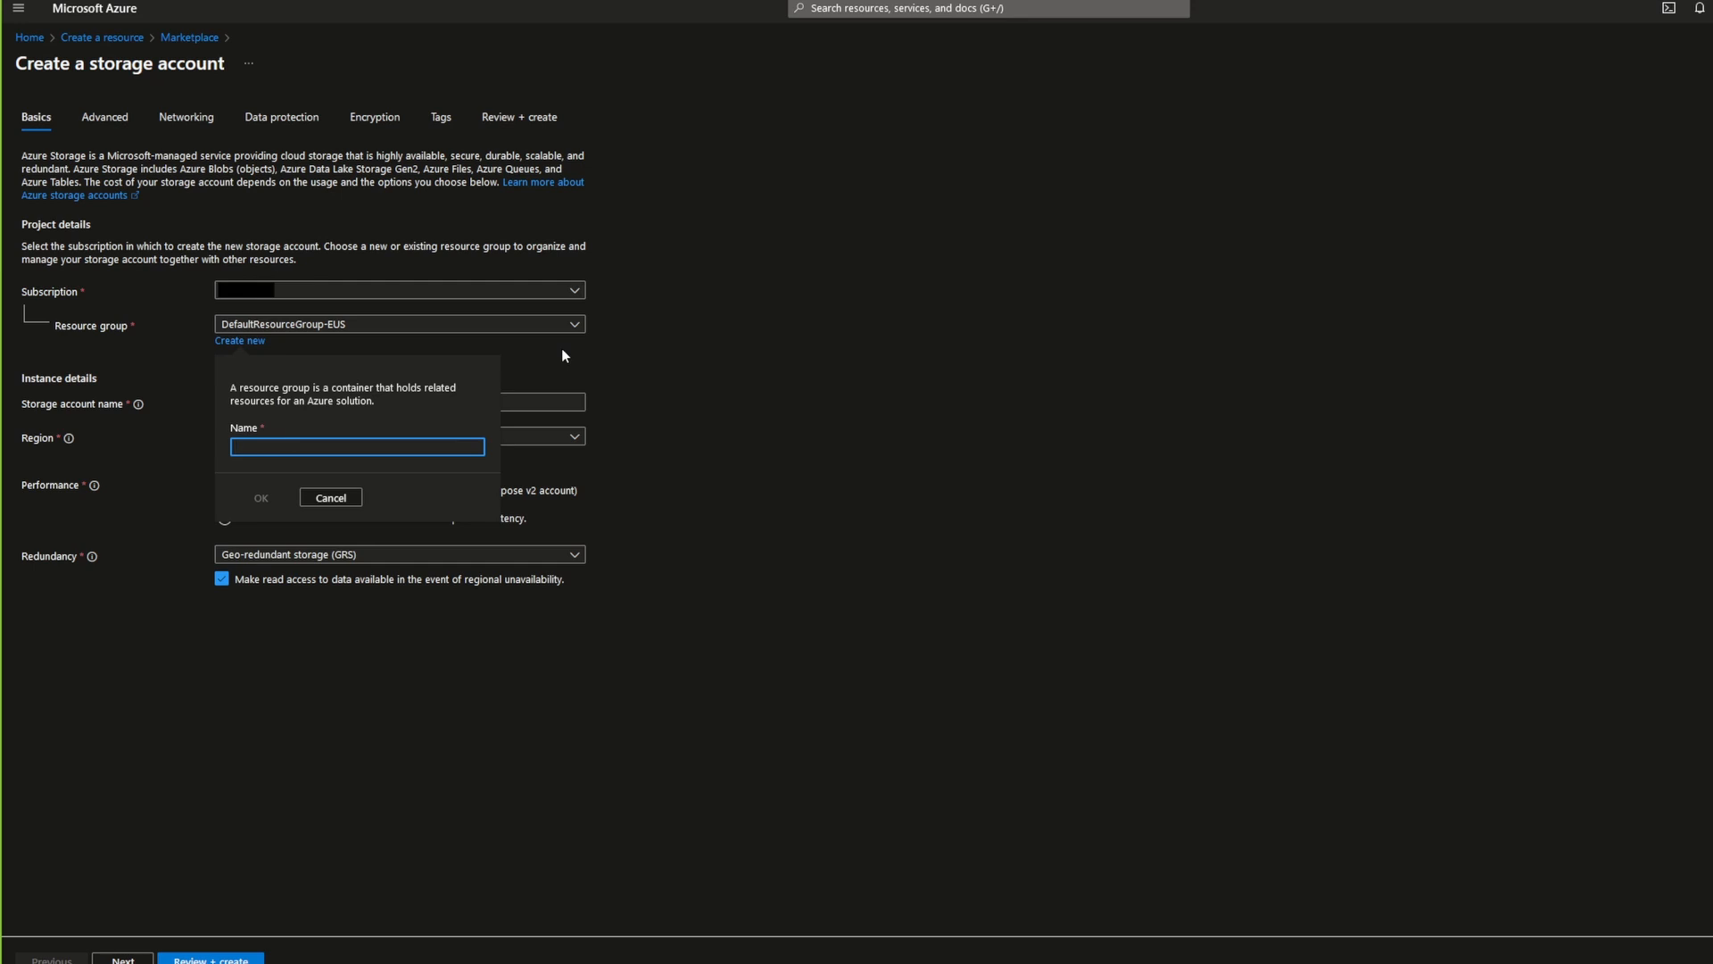
pyautogui.write('sta')
pyautogui.write('ticazure')
pyautogui.click(262, 498)
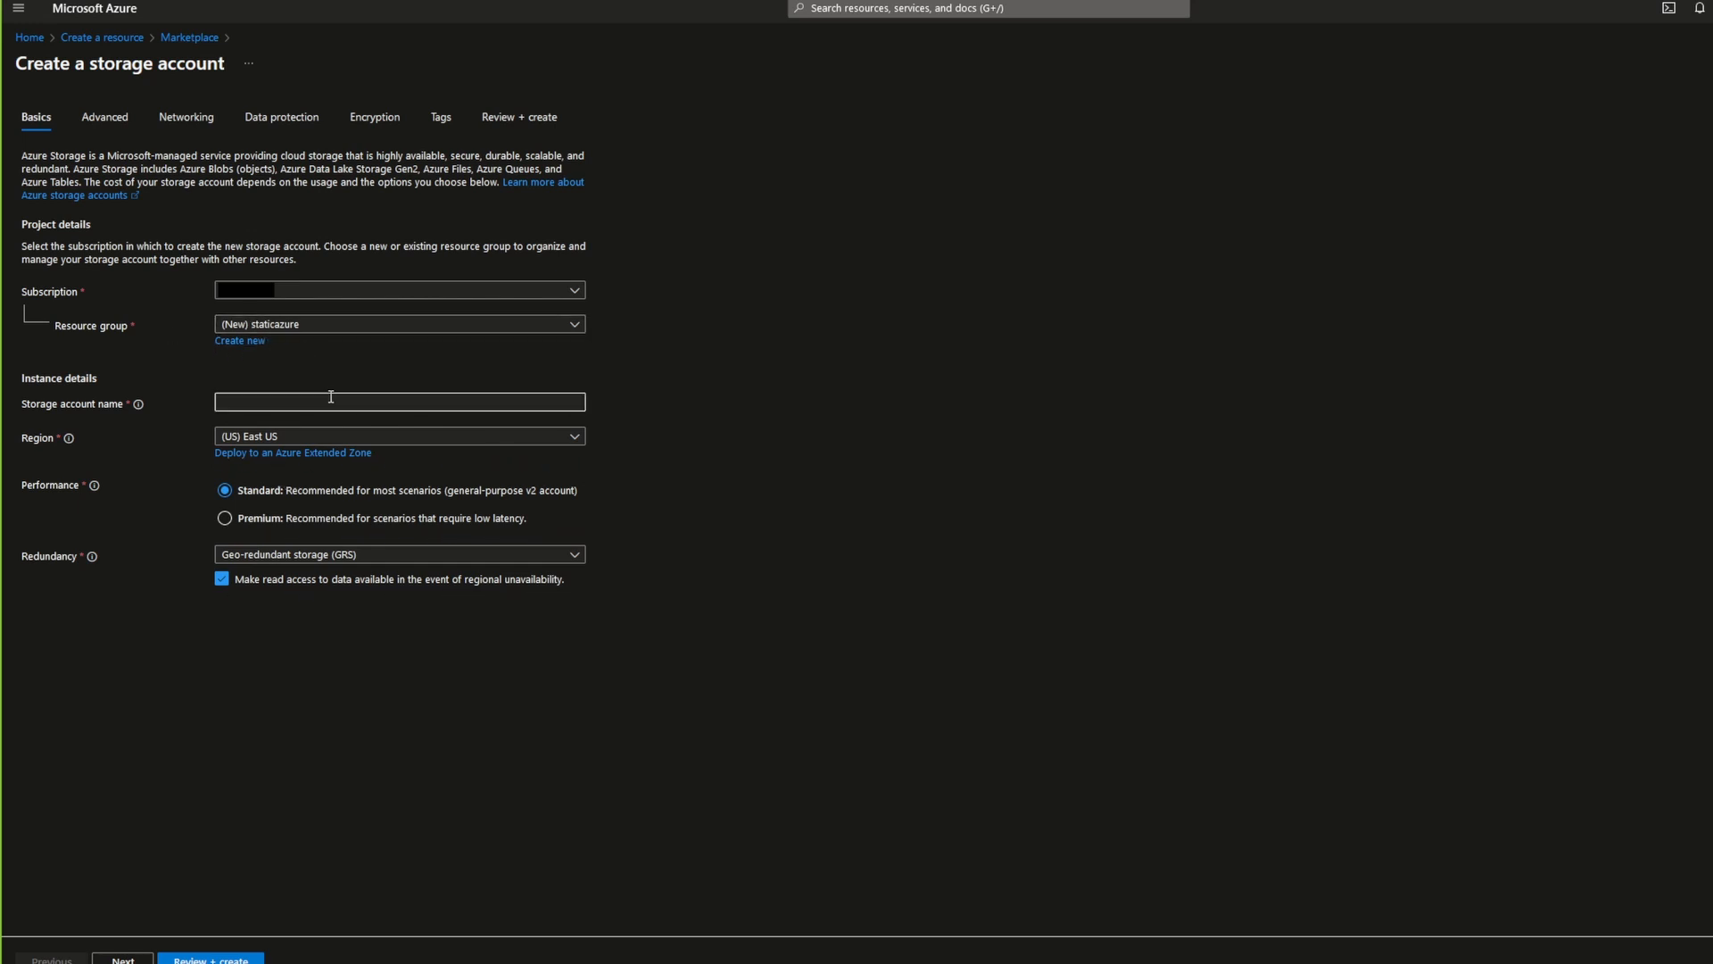
# Step: Try the storage account names test, mystorage, mystorageaccount and myazure
pyautogui.click(260, 400)
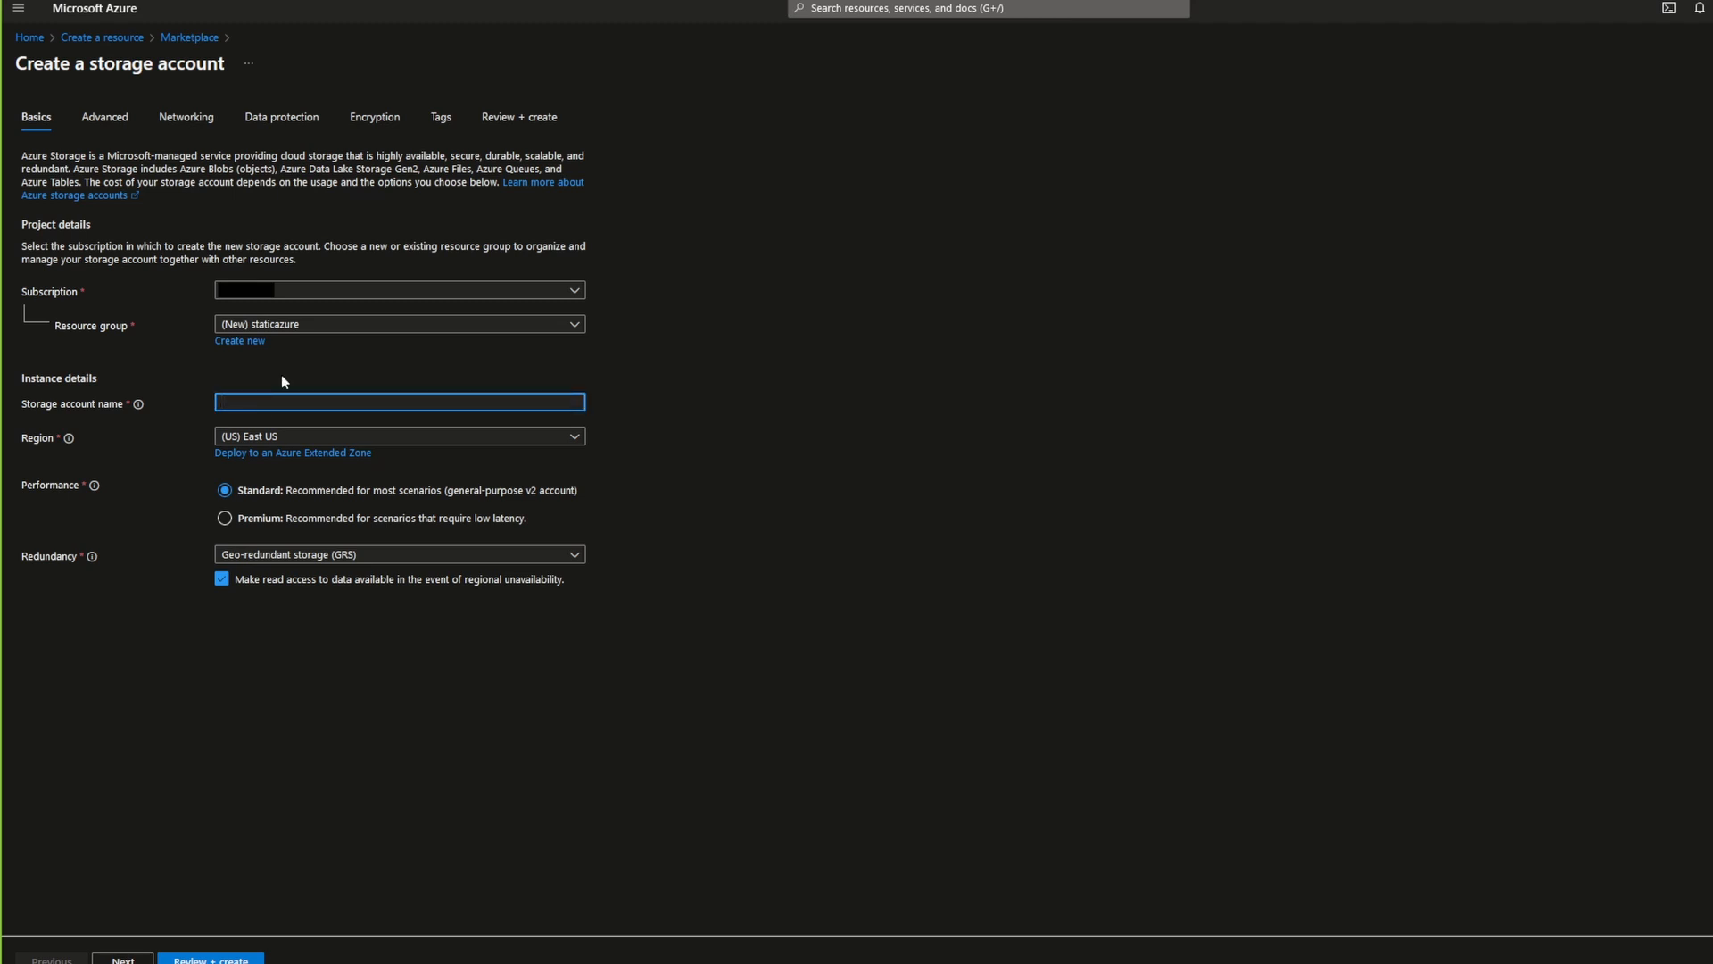
pyautogui.write('test')
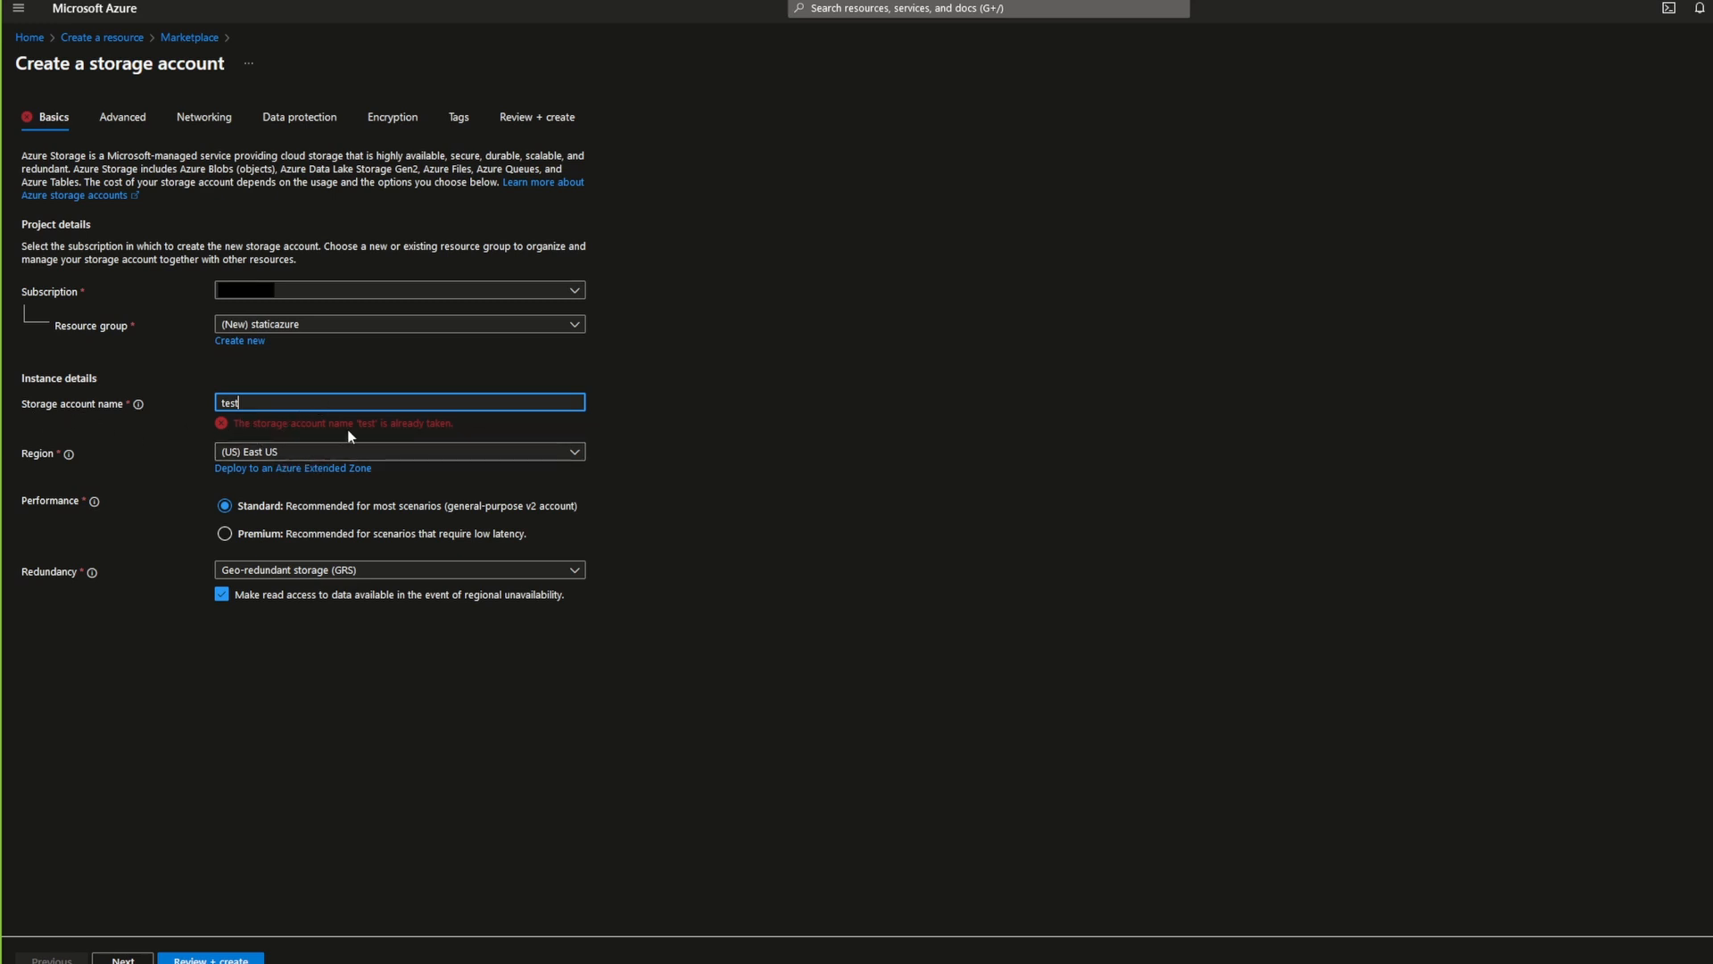
pyautogui.press('BackSpace')
pyautogui.press('BackSpace')
pyautogui.press('BackSpace')
pyautogui.press('BackSpace')
pyautogui.write('MyazureStorage')
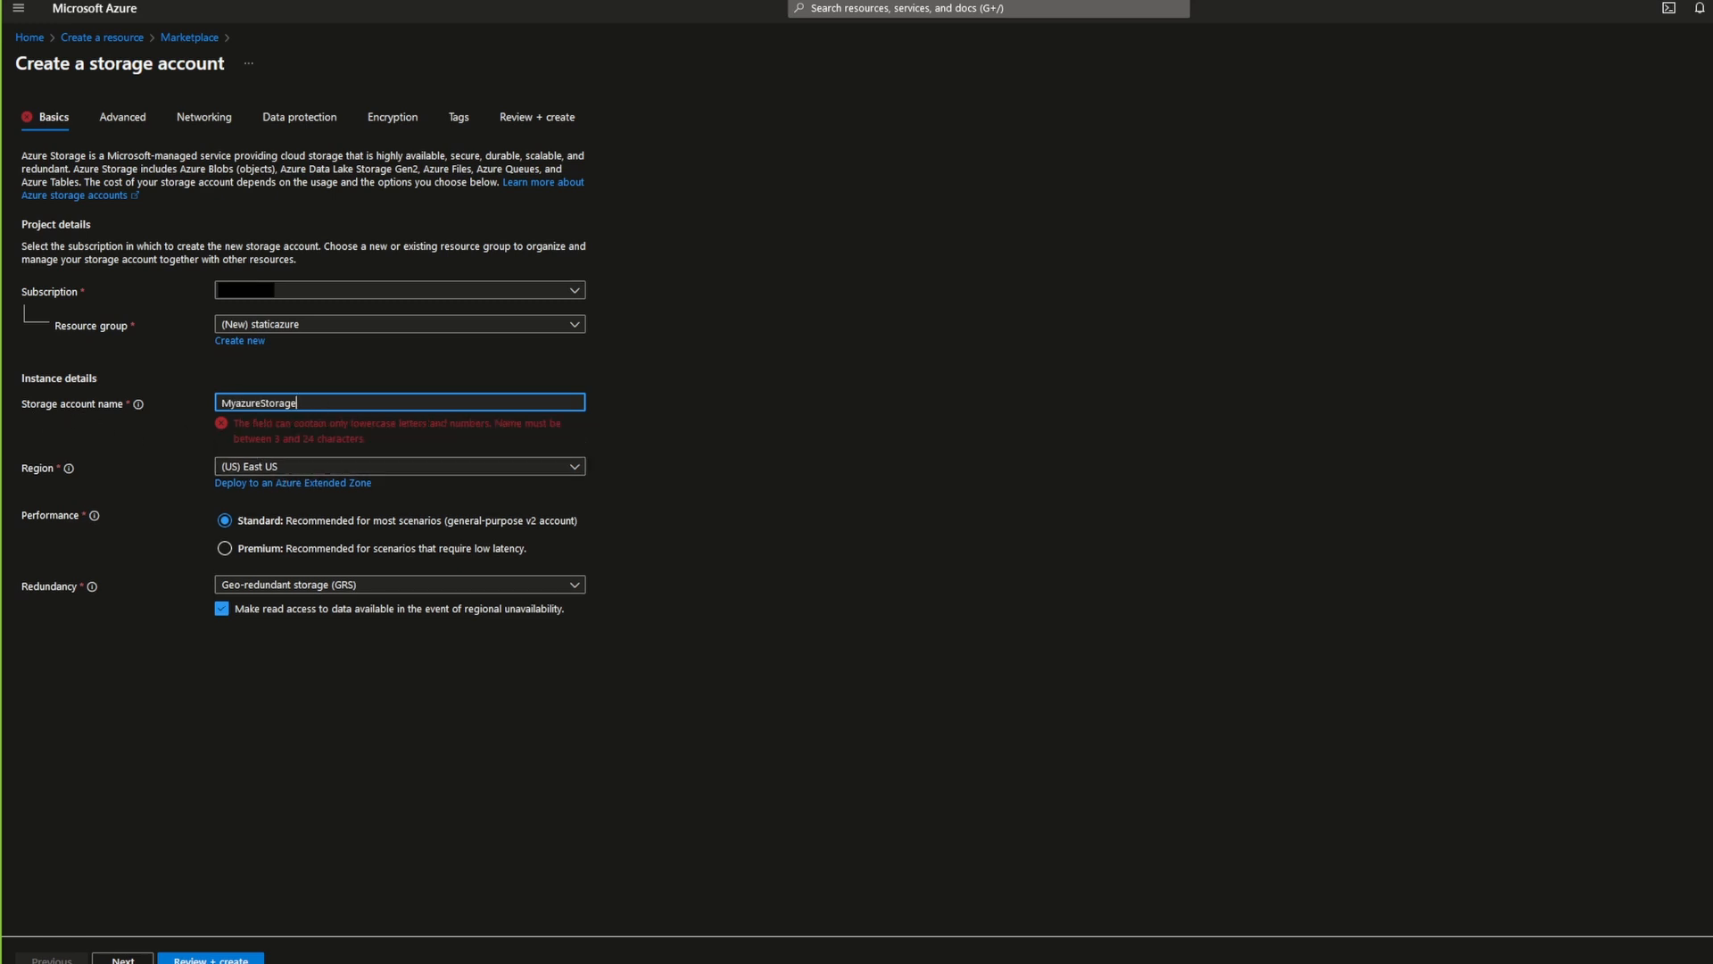
pyautogui.press('BackSpace')
pyautogui.press('BackSpace')
pyautogui.press('BackSpace')
pyautogui.press('BackSpace')
pyautogui.press('BackSpace')
pyautogui.press('BackSpace')
pyautogui.press('BackSpace')
pyautogui.press('BackSpace')
pyautogui.press('BackSpace')
pyautogui.press('BackSpace')
pyautogui.press('BackSpace')
pyautogui.press('BackSpace')
pyautogui.press('BackSpace')
pyautogui.press('BackSpace')
pyautogui.write('mystorage')
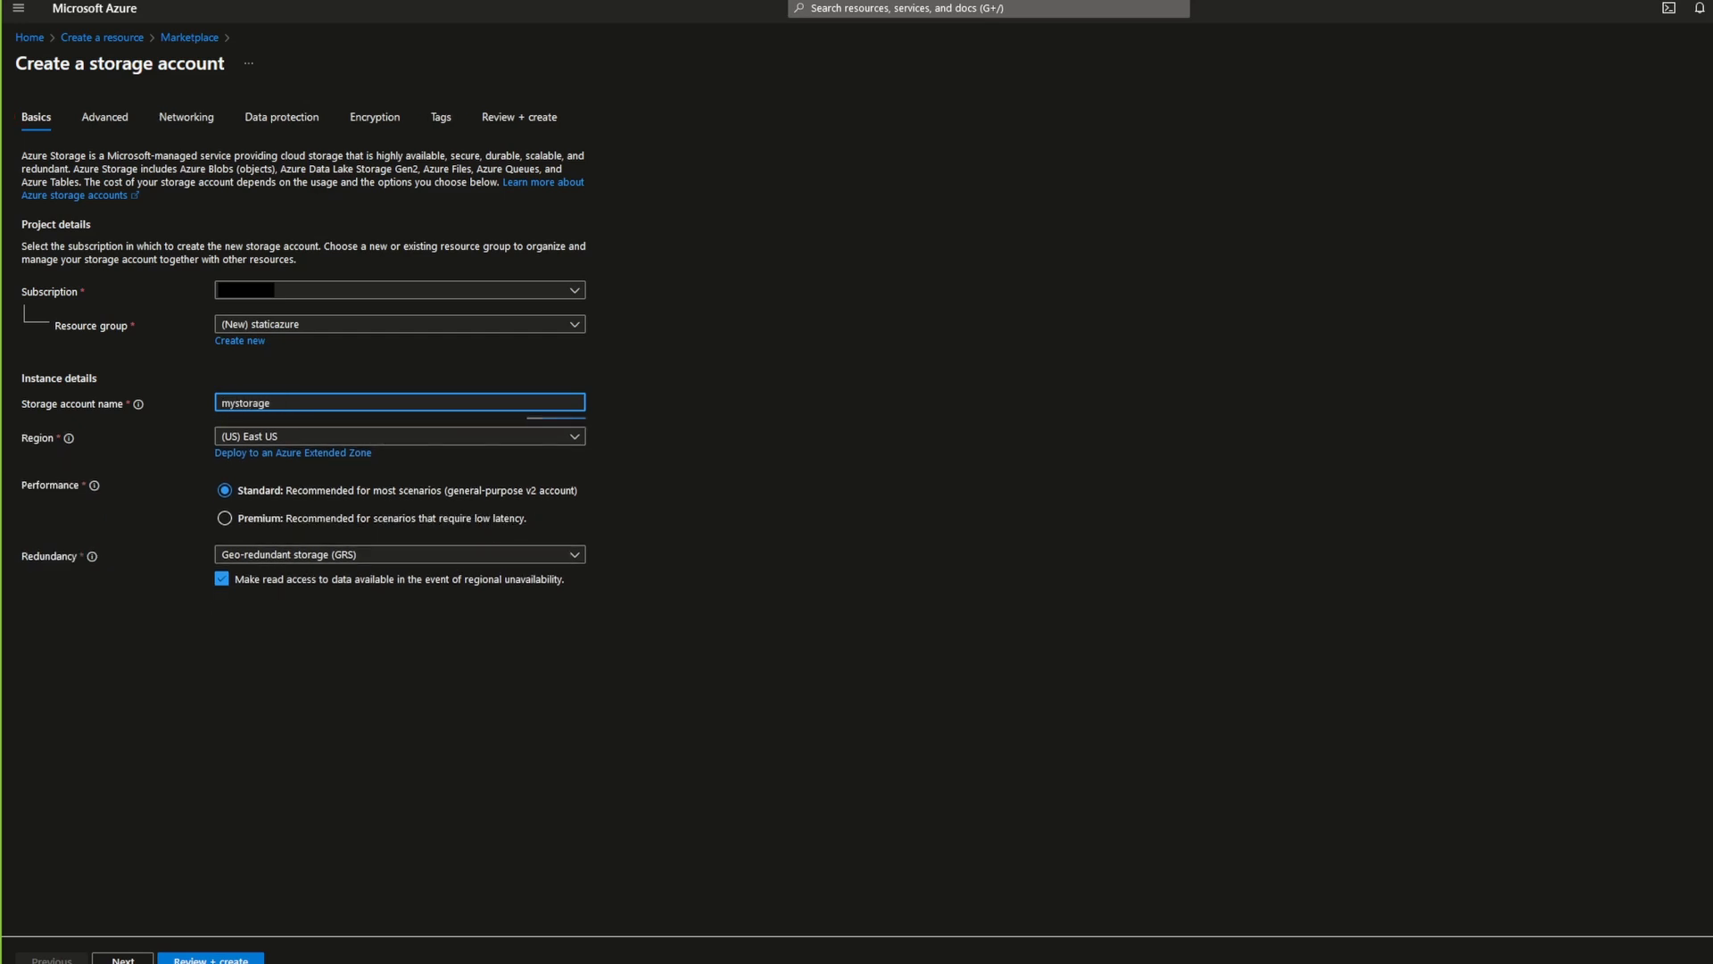
pyautogui.write('a')
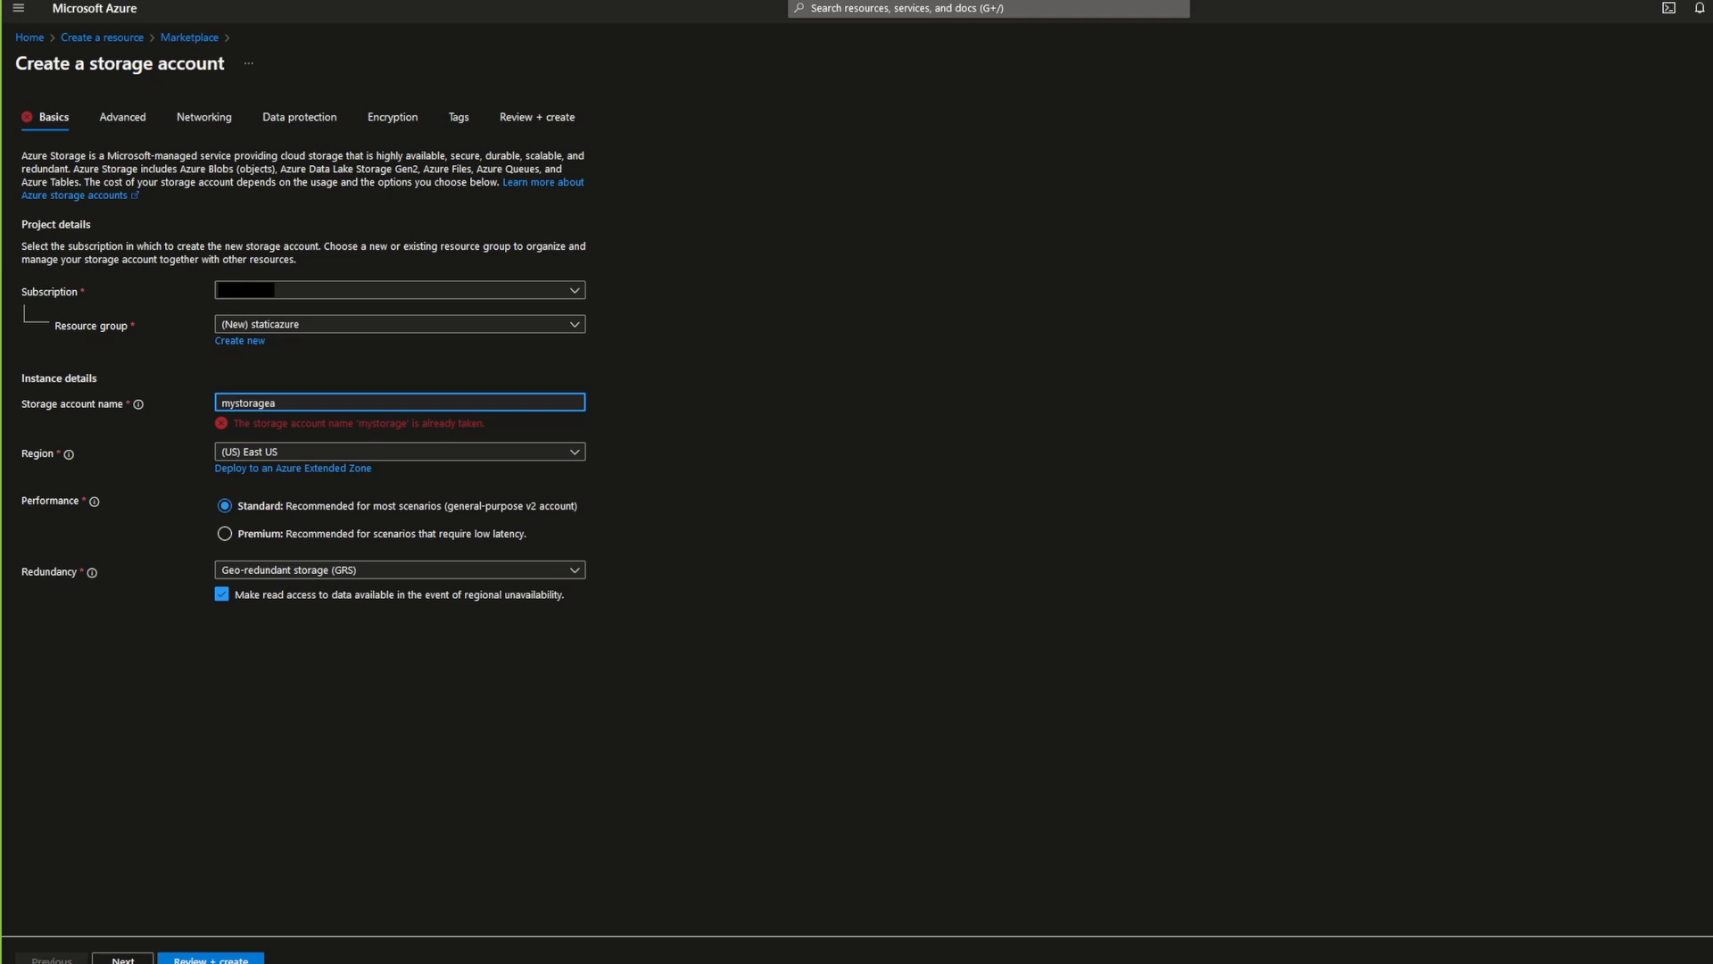
pyautogui.write('ccount')
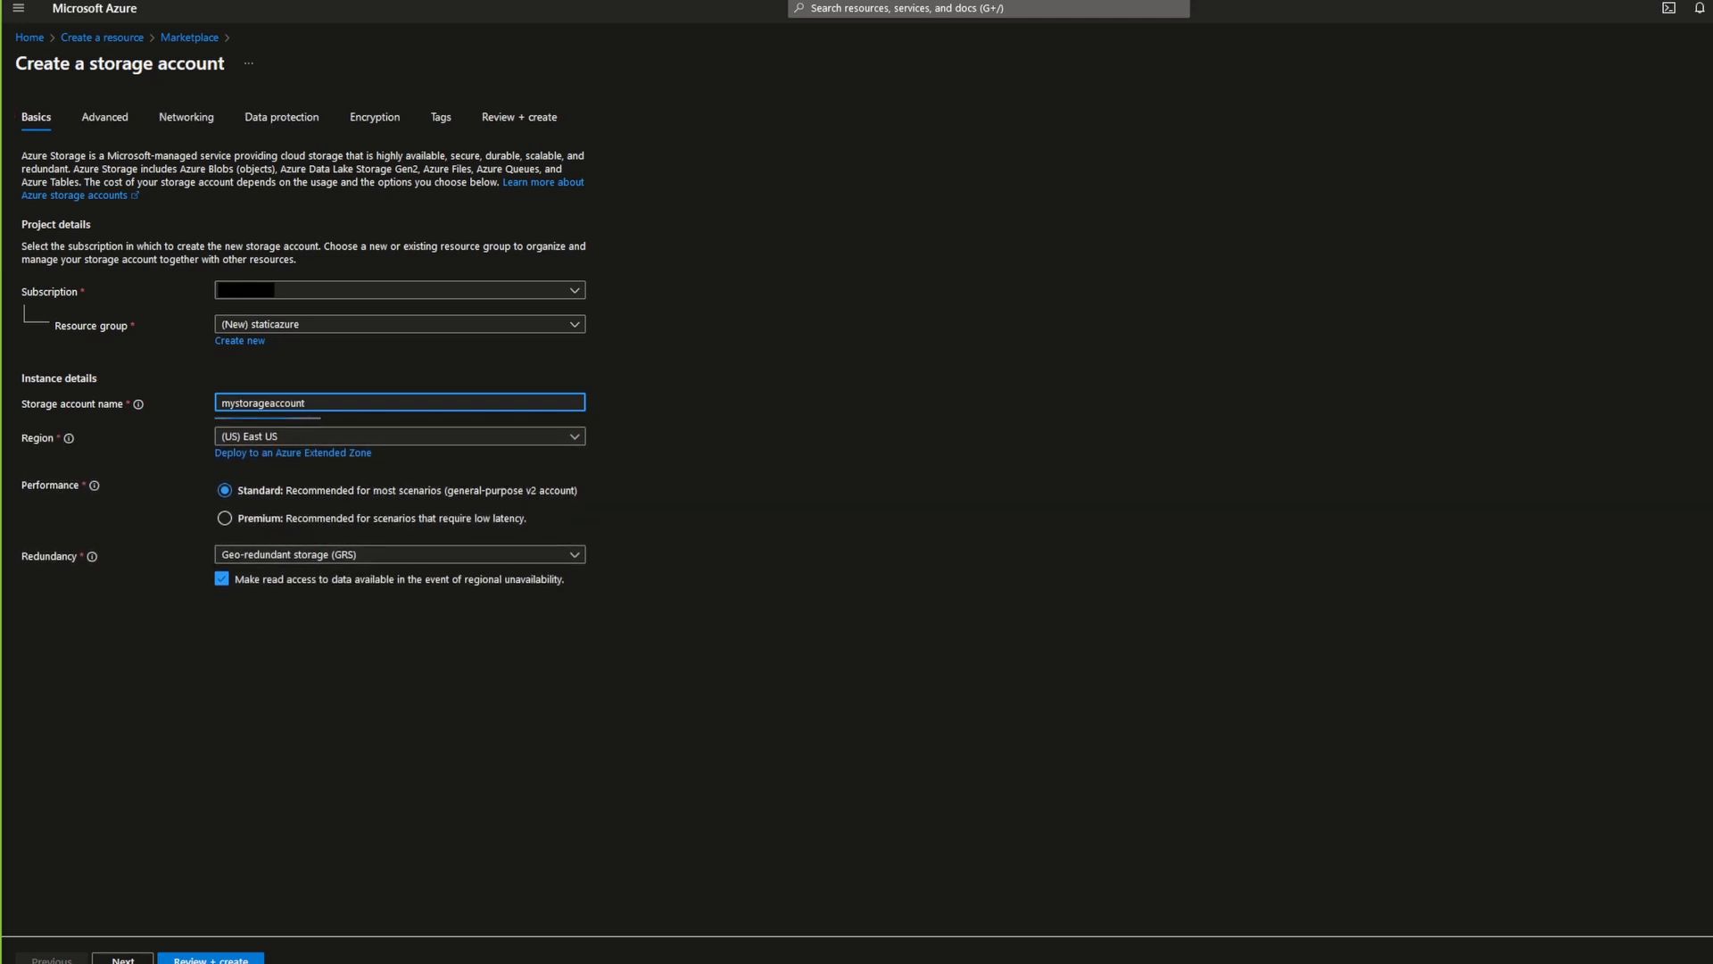
pyautogui.press('BackSpace')
pyautogui.press('BackSpace')
pyautogui.press('BackSpace')
pyautogui.press('BackSpace')
pyautogui.press('BackSpace')
pyautogui.press('BackSpace')
pyautogui.press('BackSpace')
pyautogui.press('BackSpace')
pyautogui.press('BackSpace')
pyautogui.press('BackSpace')
pyautogui.press('BackSpace')
pyautogui.press('BackSpace')
pyautogui.press('BackSpace')
pyautogui.press('BackSpace')
pyautogui.press('BackSpace')
pyautogui.press('BackSpace')
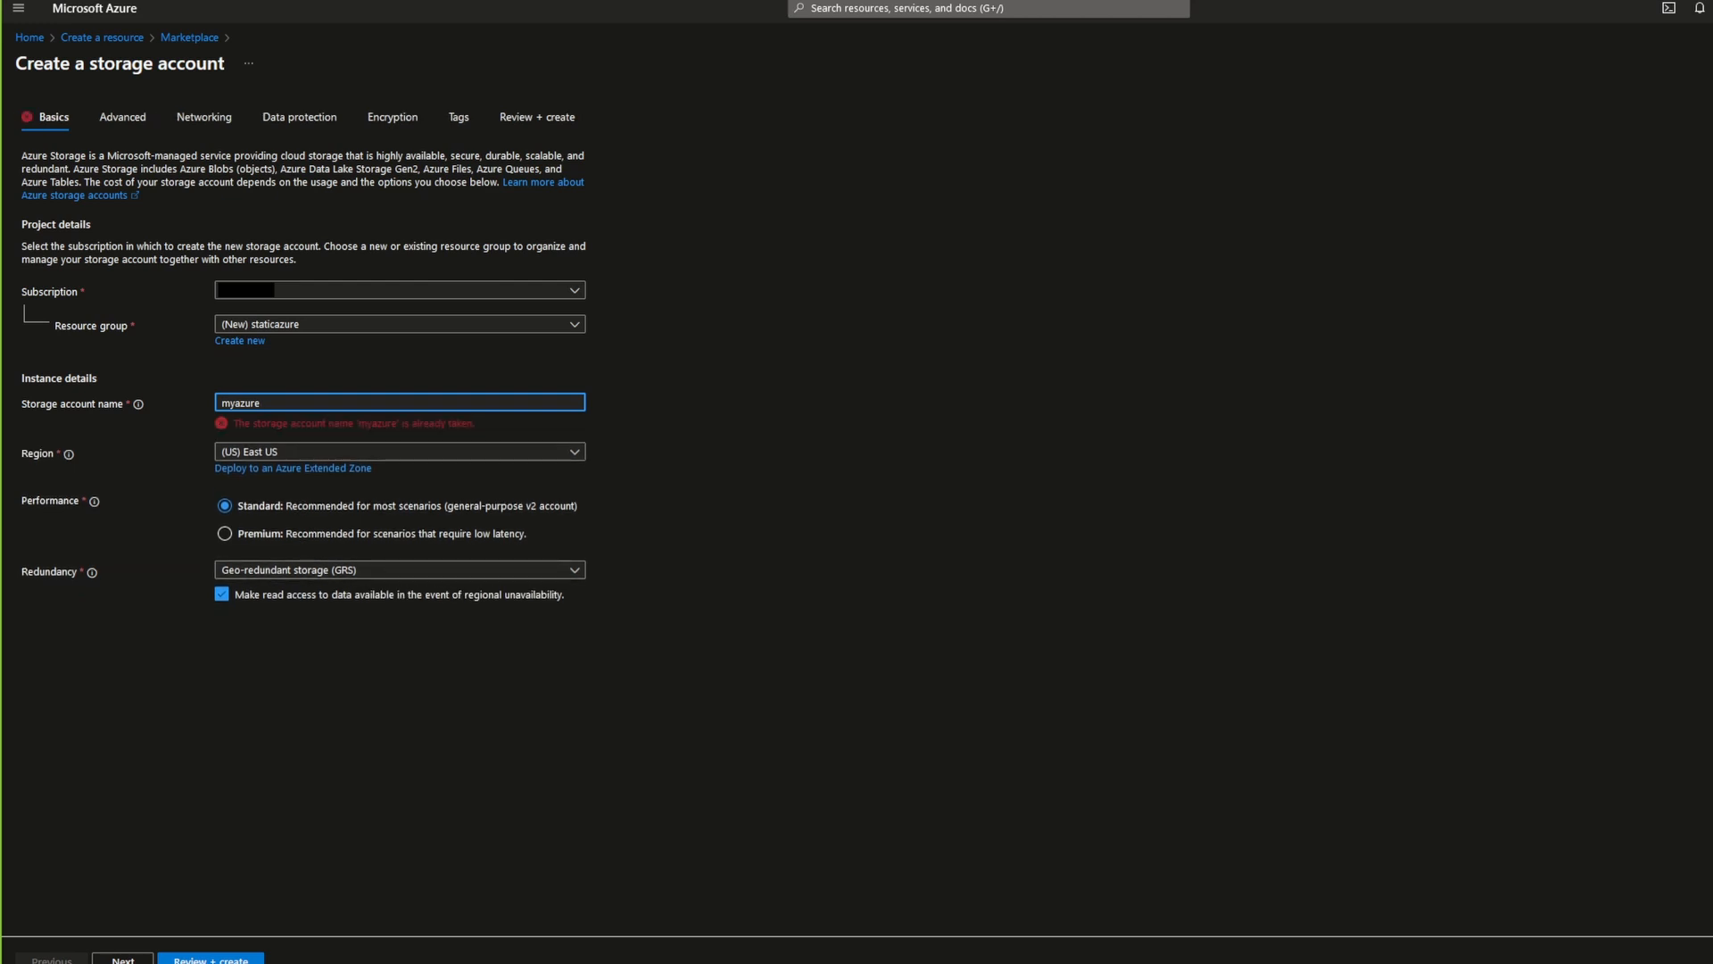
# Step: Name the storage account augmentedtech
pyautogui.press('BackSpace')
pyautogui.press('BackSpace')
pyautogui.press('BackSpace')
pyautogui.press('BackSpace')
pyautogui.press('BackSpace')
pyautogui.press('BackSpace')
pyautogui.press('BackSpace')
pyautogui.write('augmen')
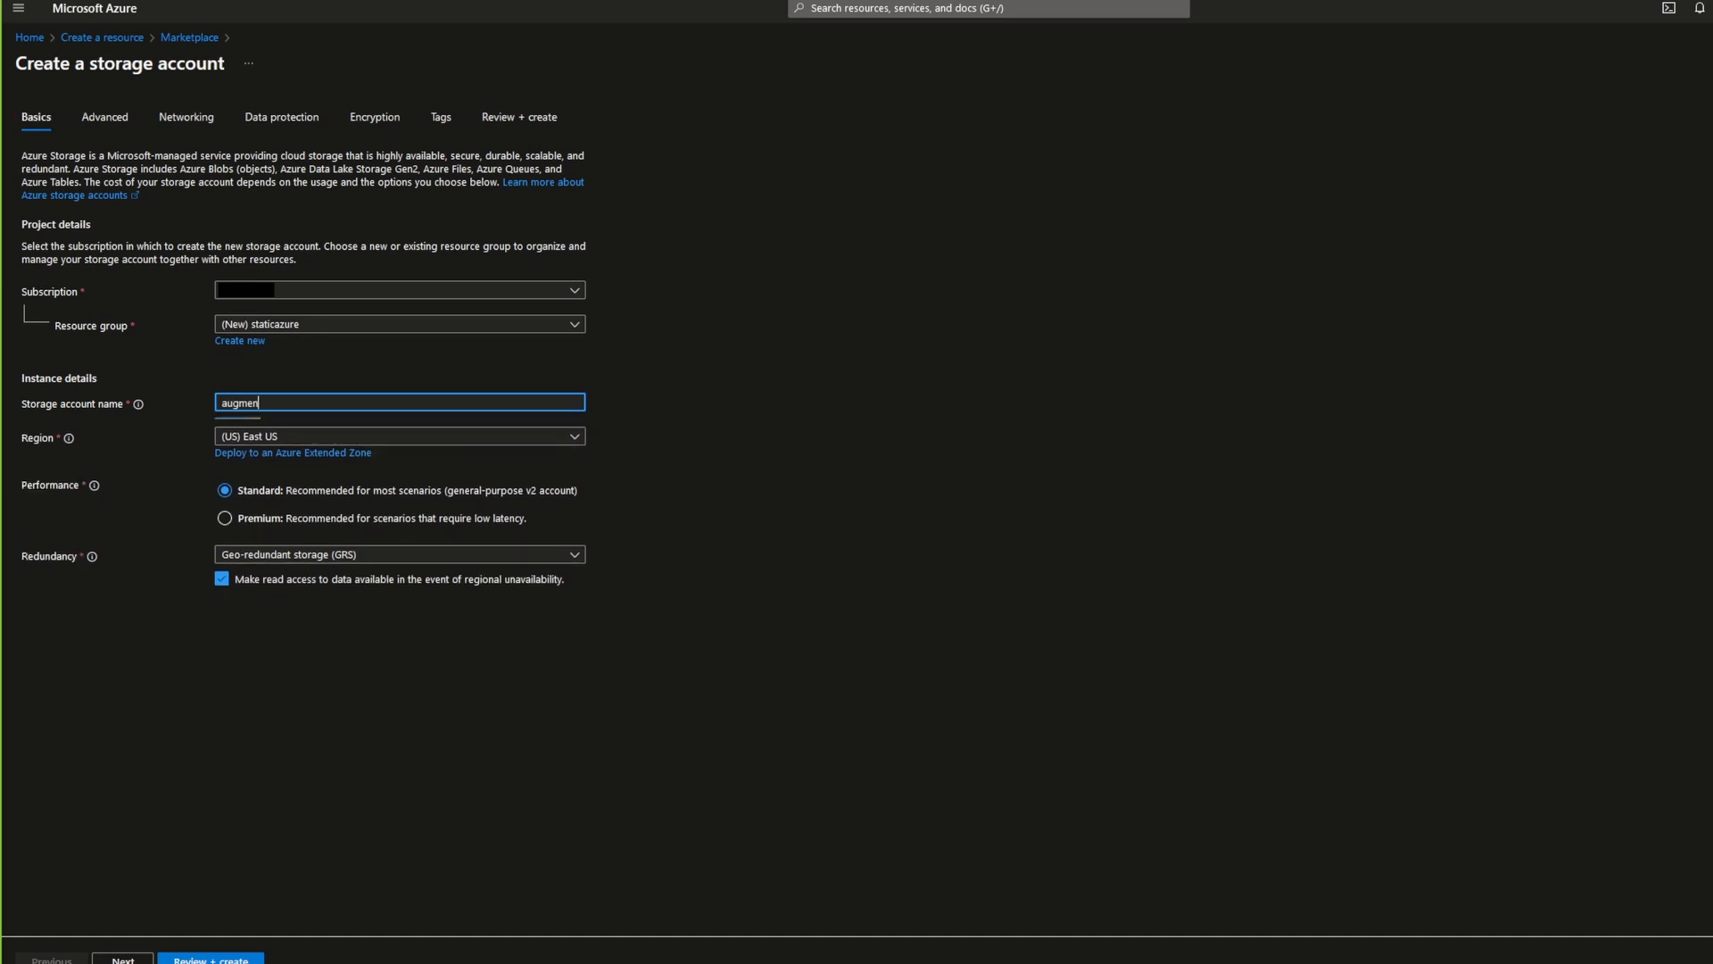
pyautogui.write('tedtech')
# Step: Review the settings and create the storage account, and open the resource once it is deployed
pyautogui.click(211, 960)
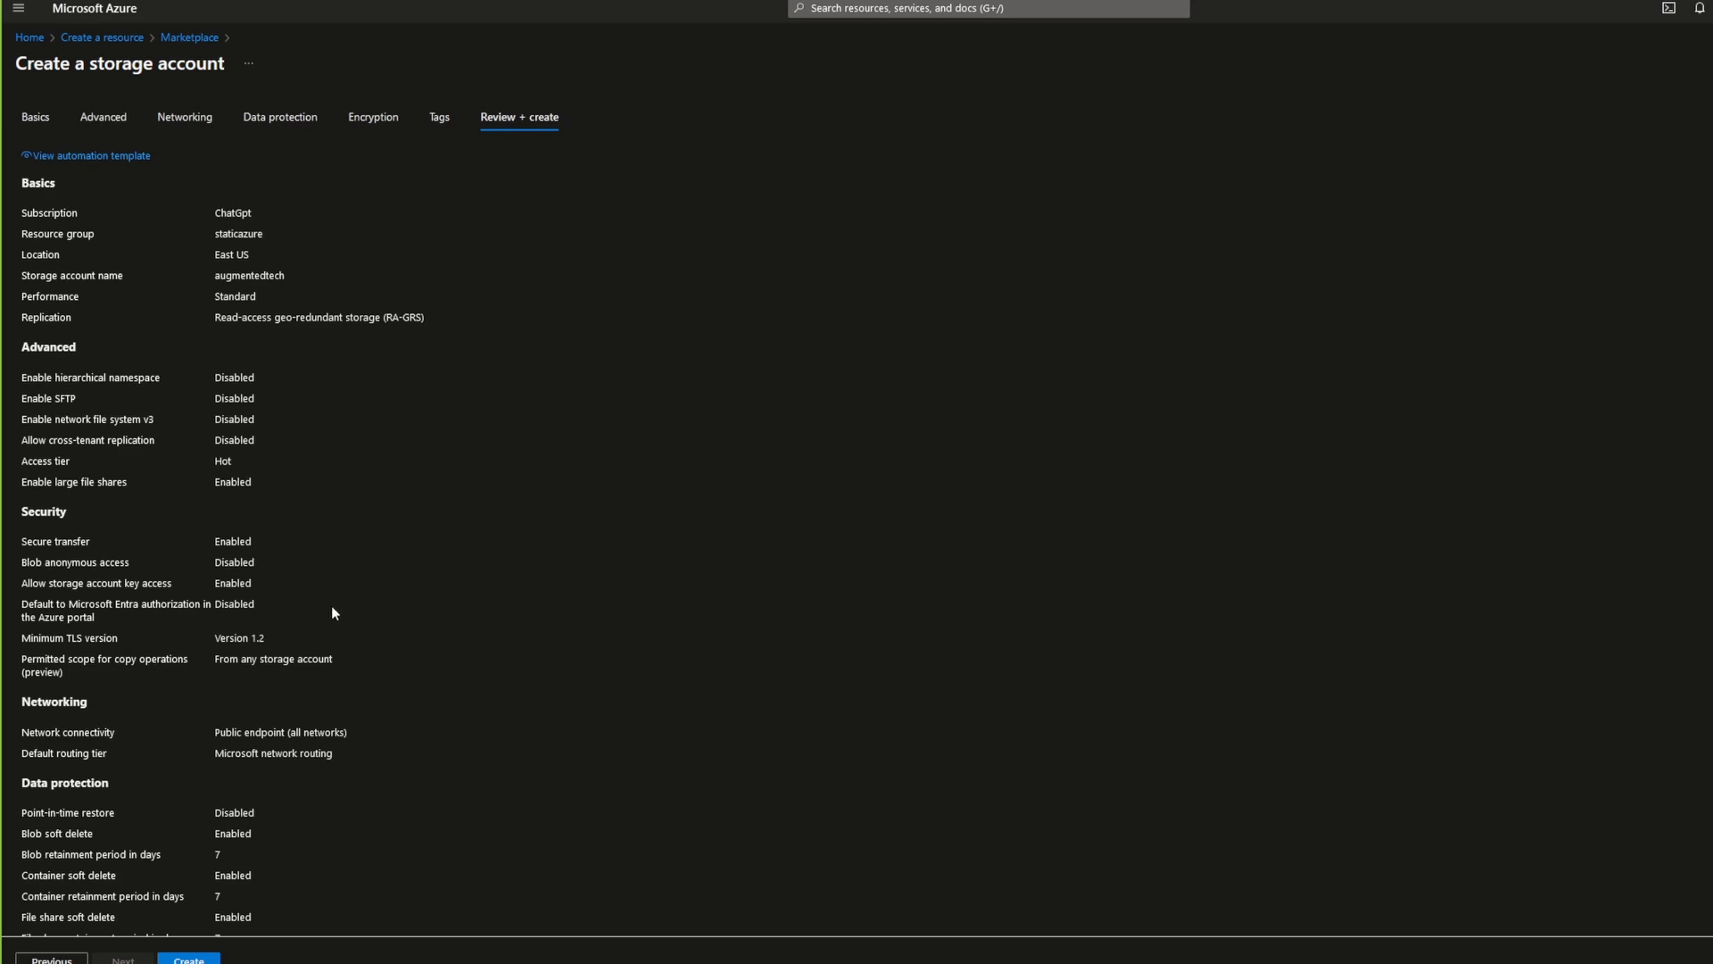
pyautogui.scroll(-3, 330, 616)
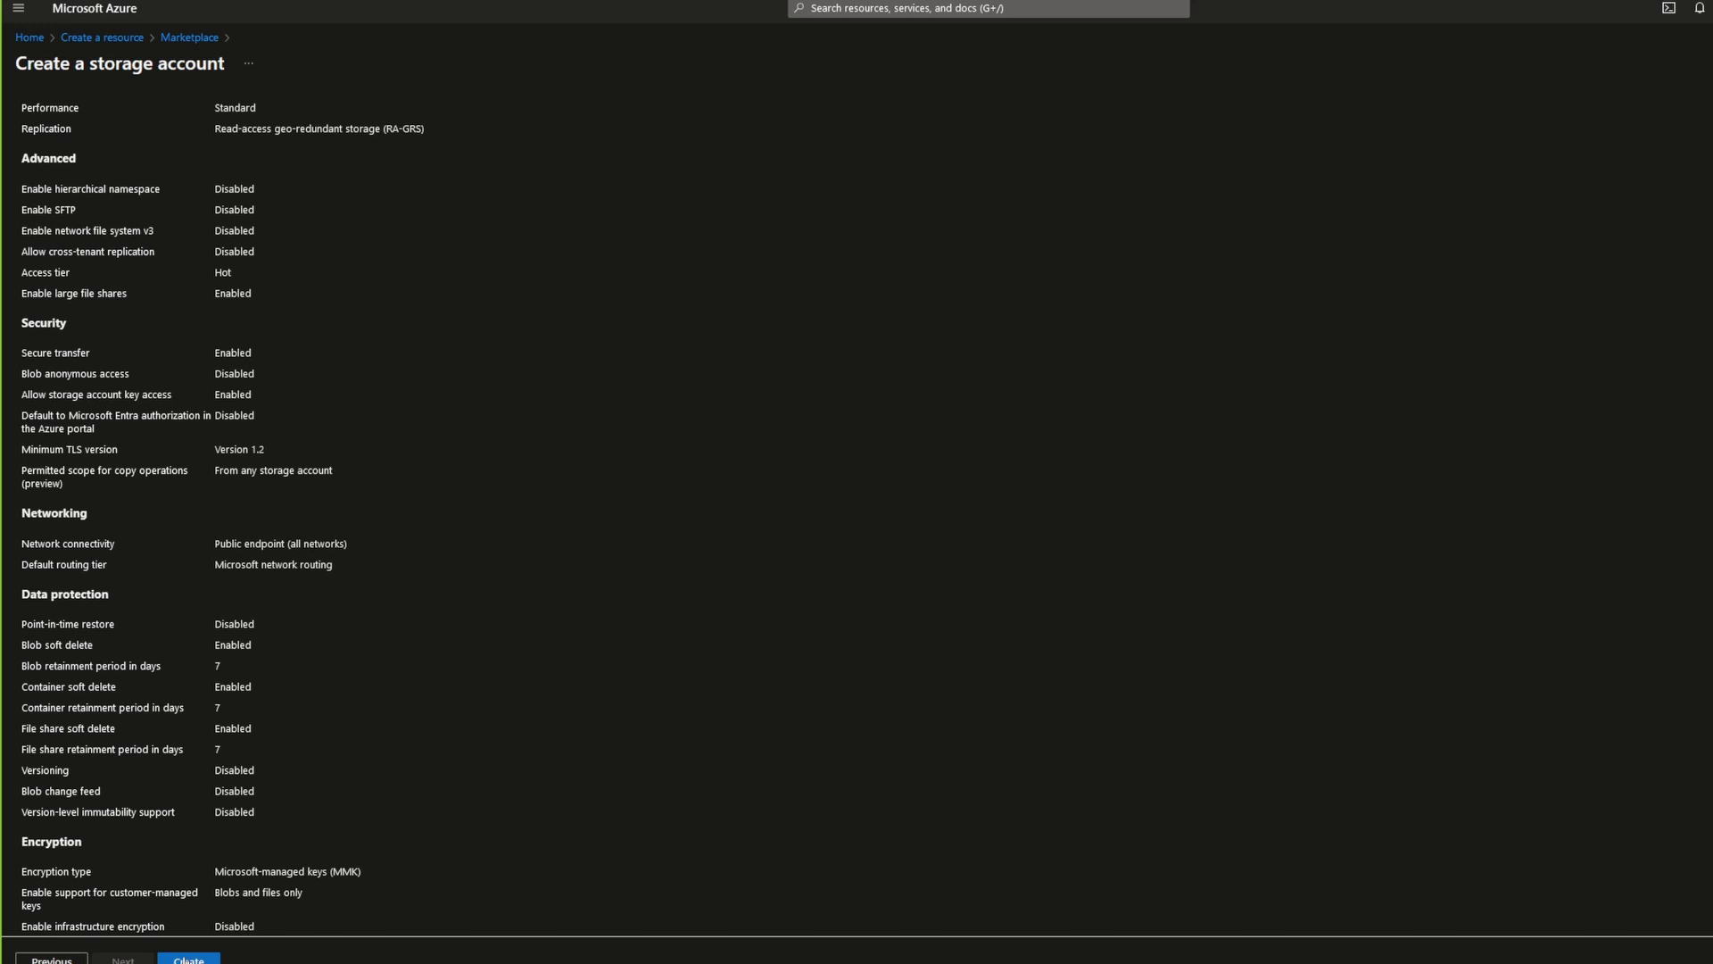
pyautogui.click(185, 959)
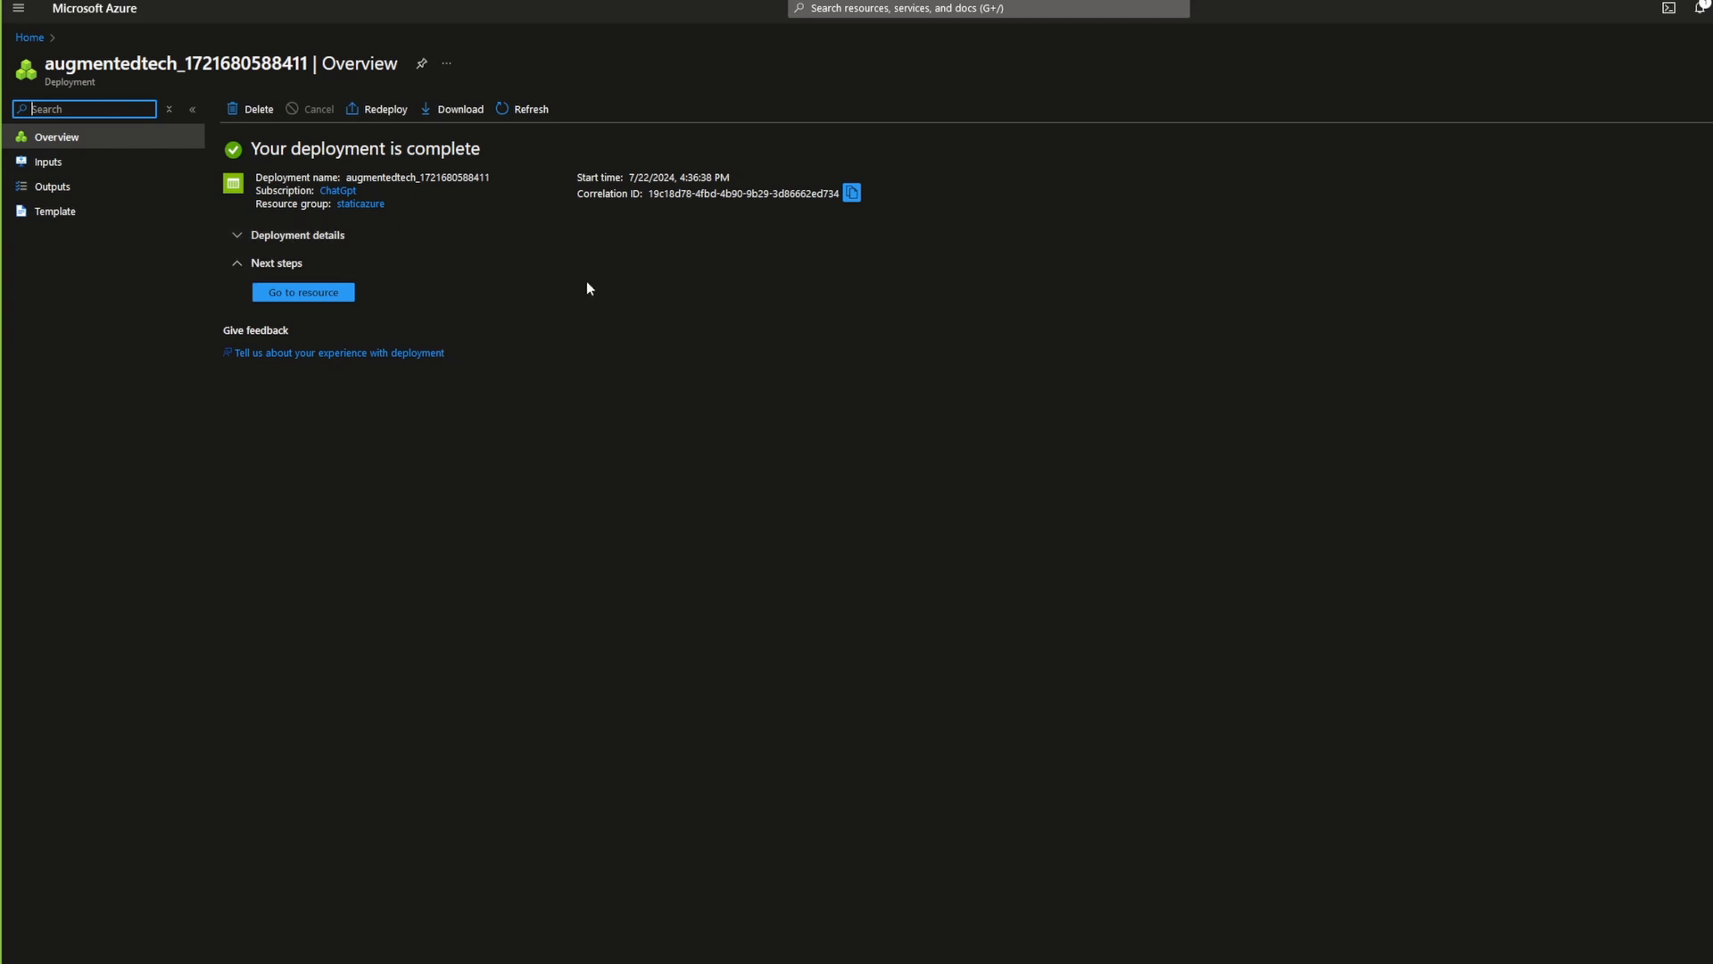
pyautogui.click(304, 294)
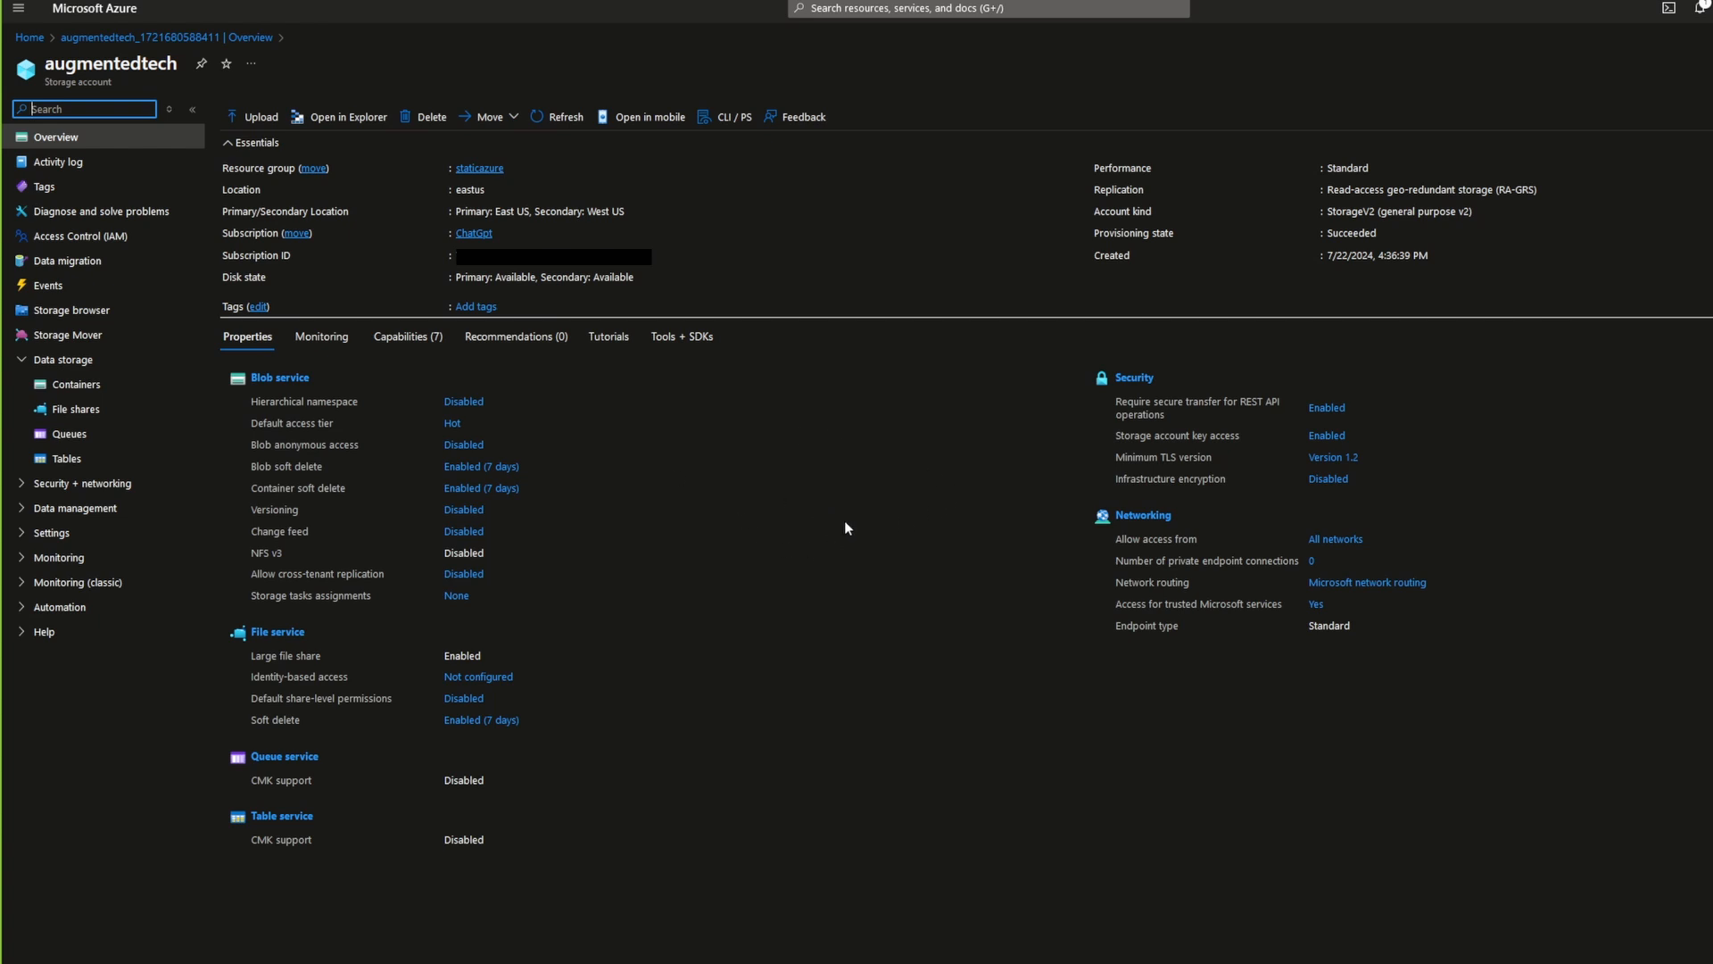
# Step: Look through the storage account's capabilities and management options and open its static website settings
pyautogui.click(393, 343)
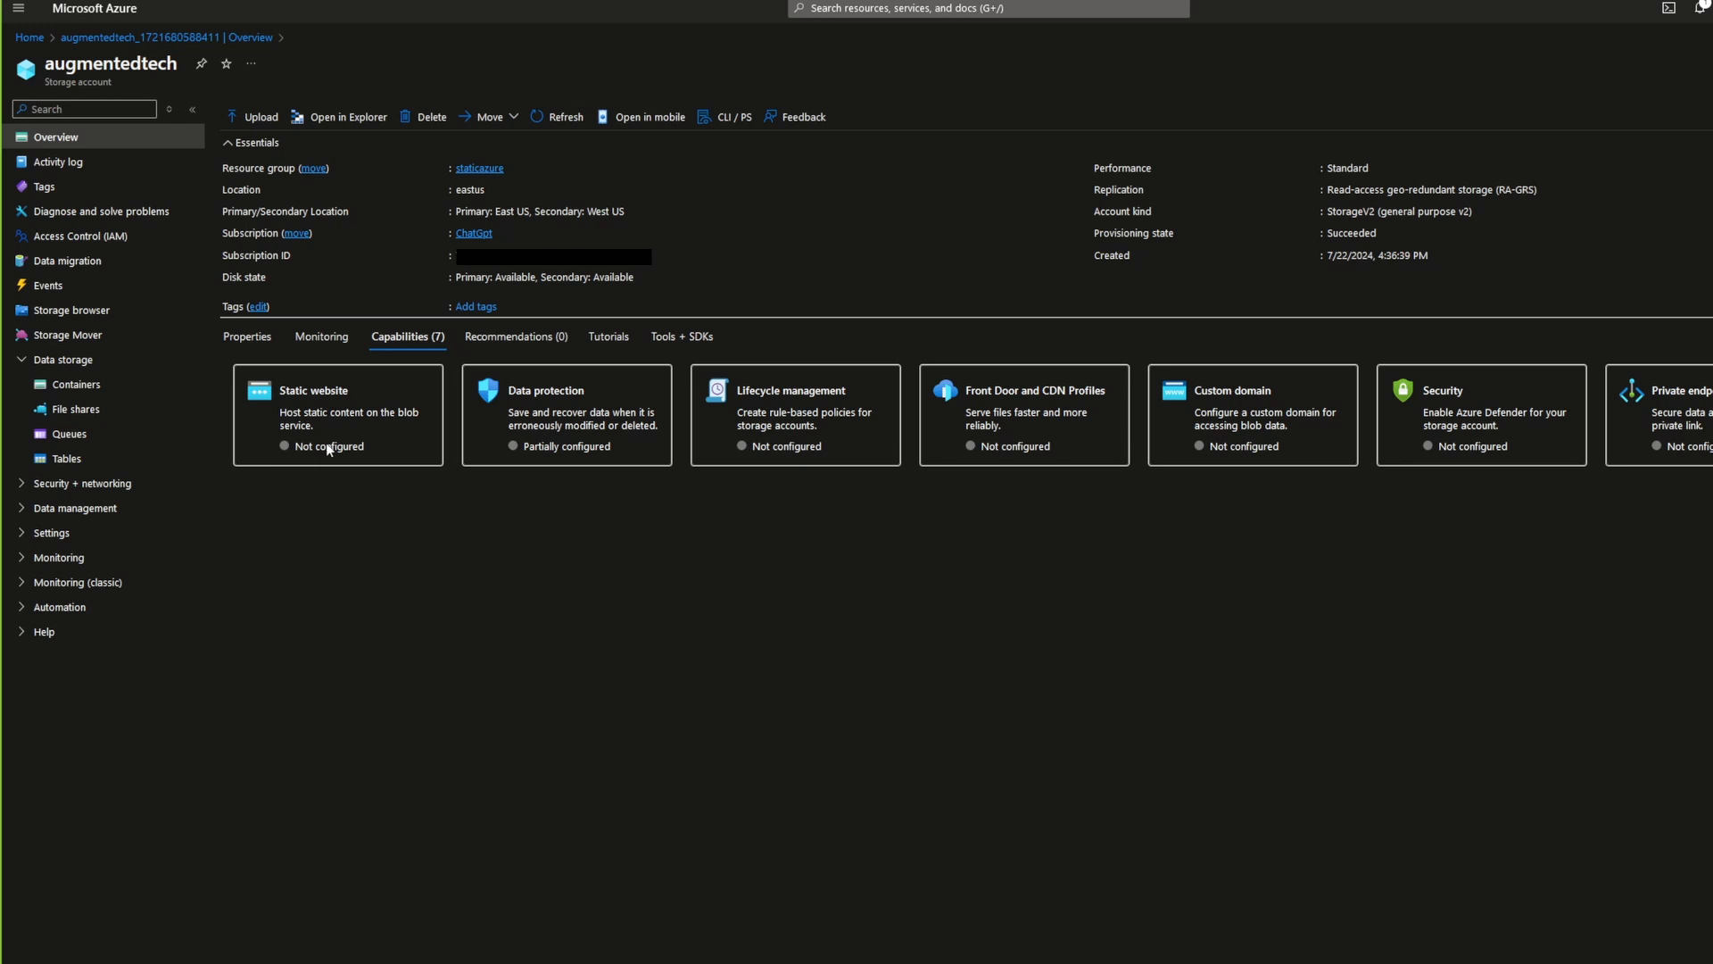
pyautogui.click(250, 340)
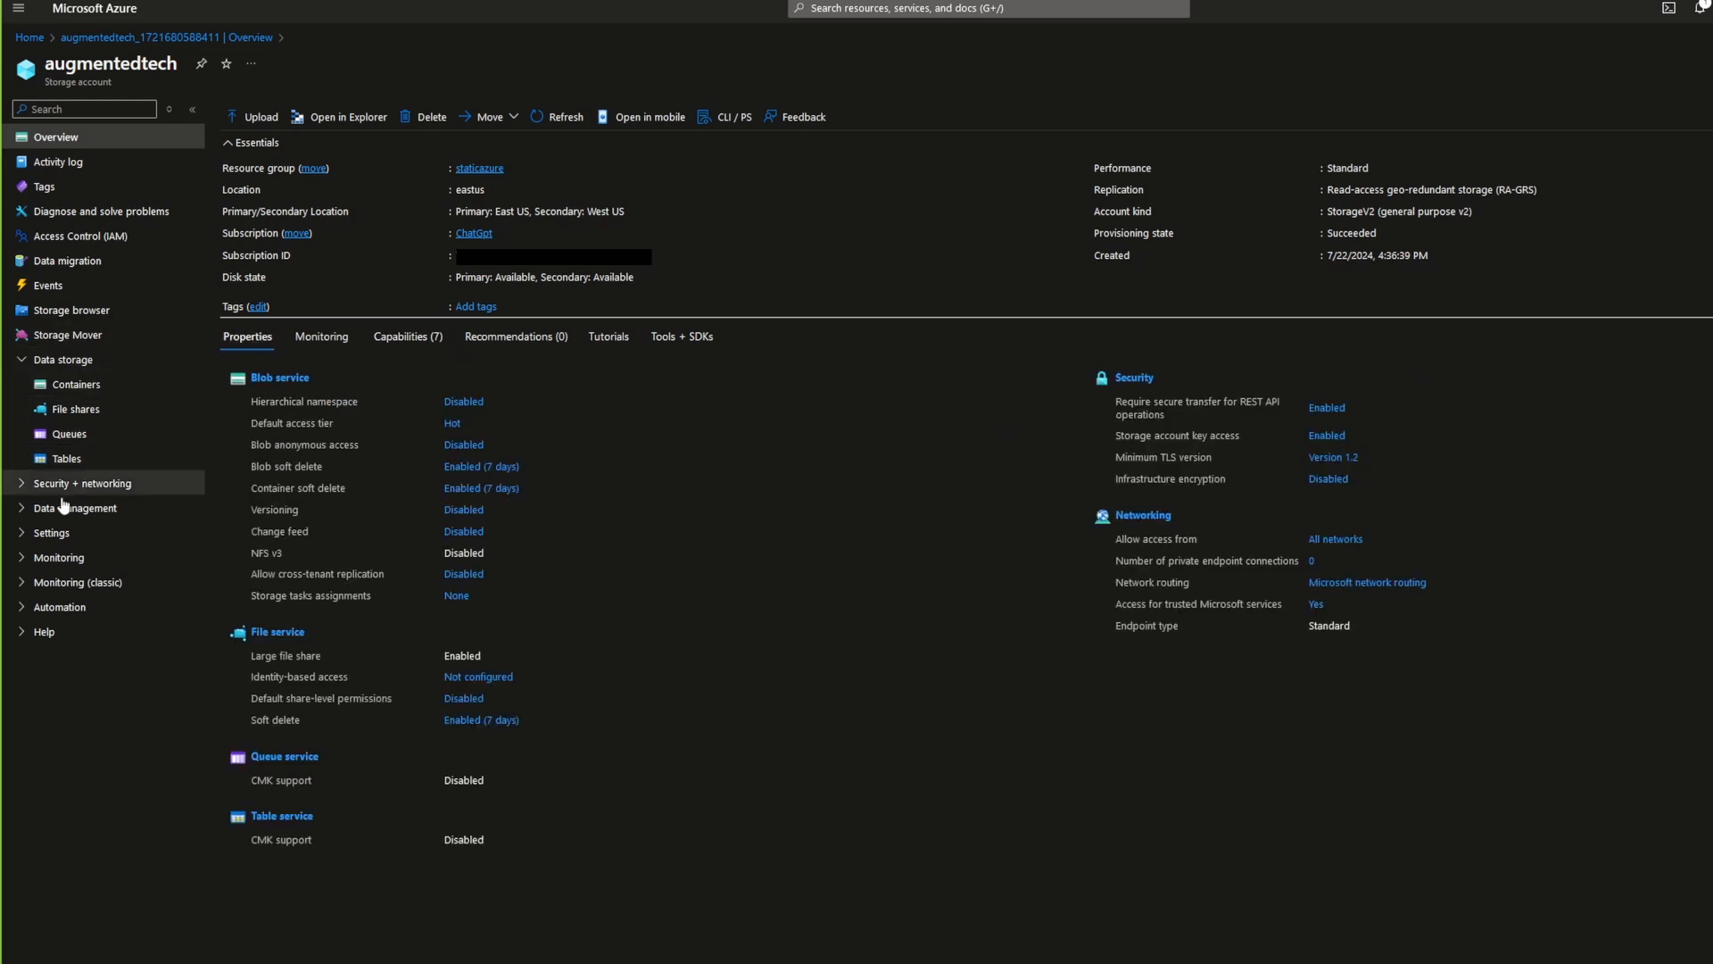
pyautogui.click(50, 534)
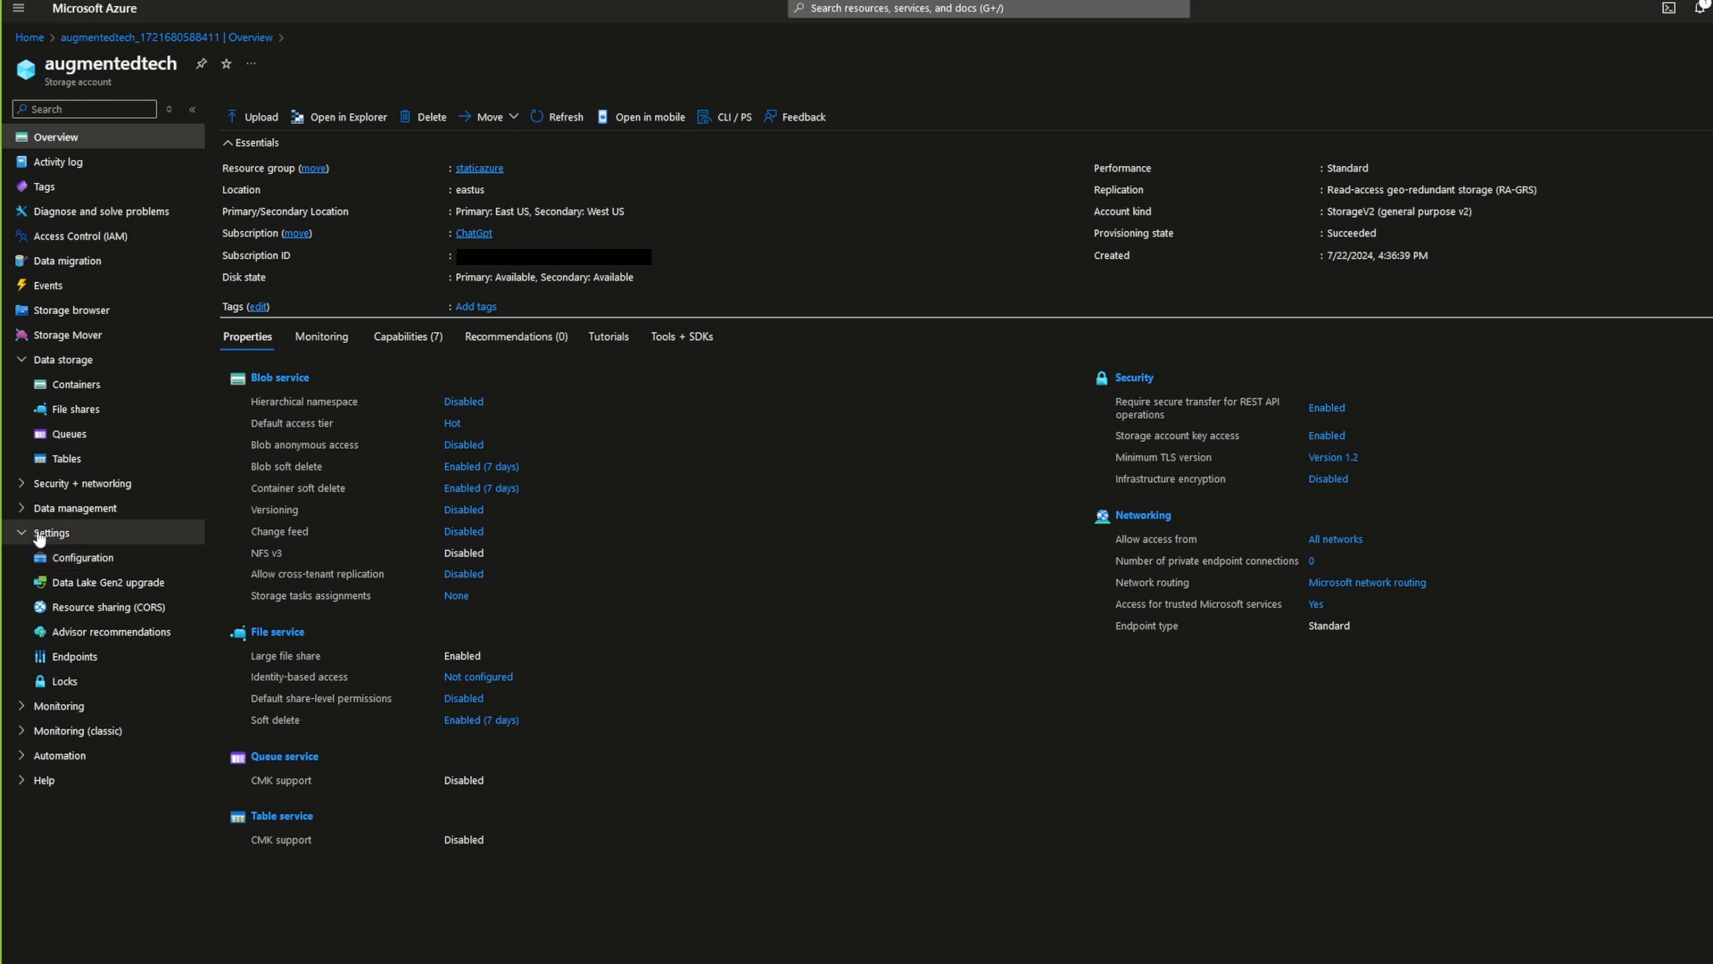
pyautogui.click(27, 508)
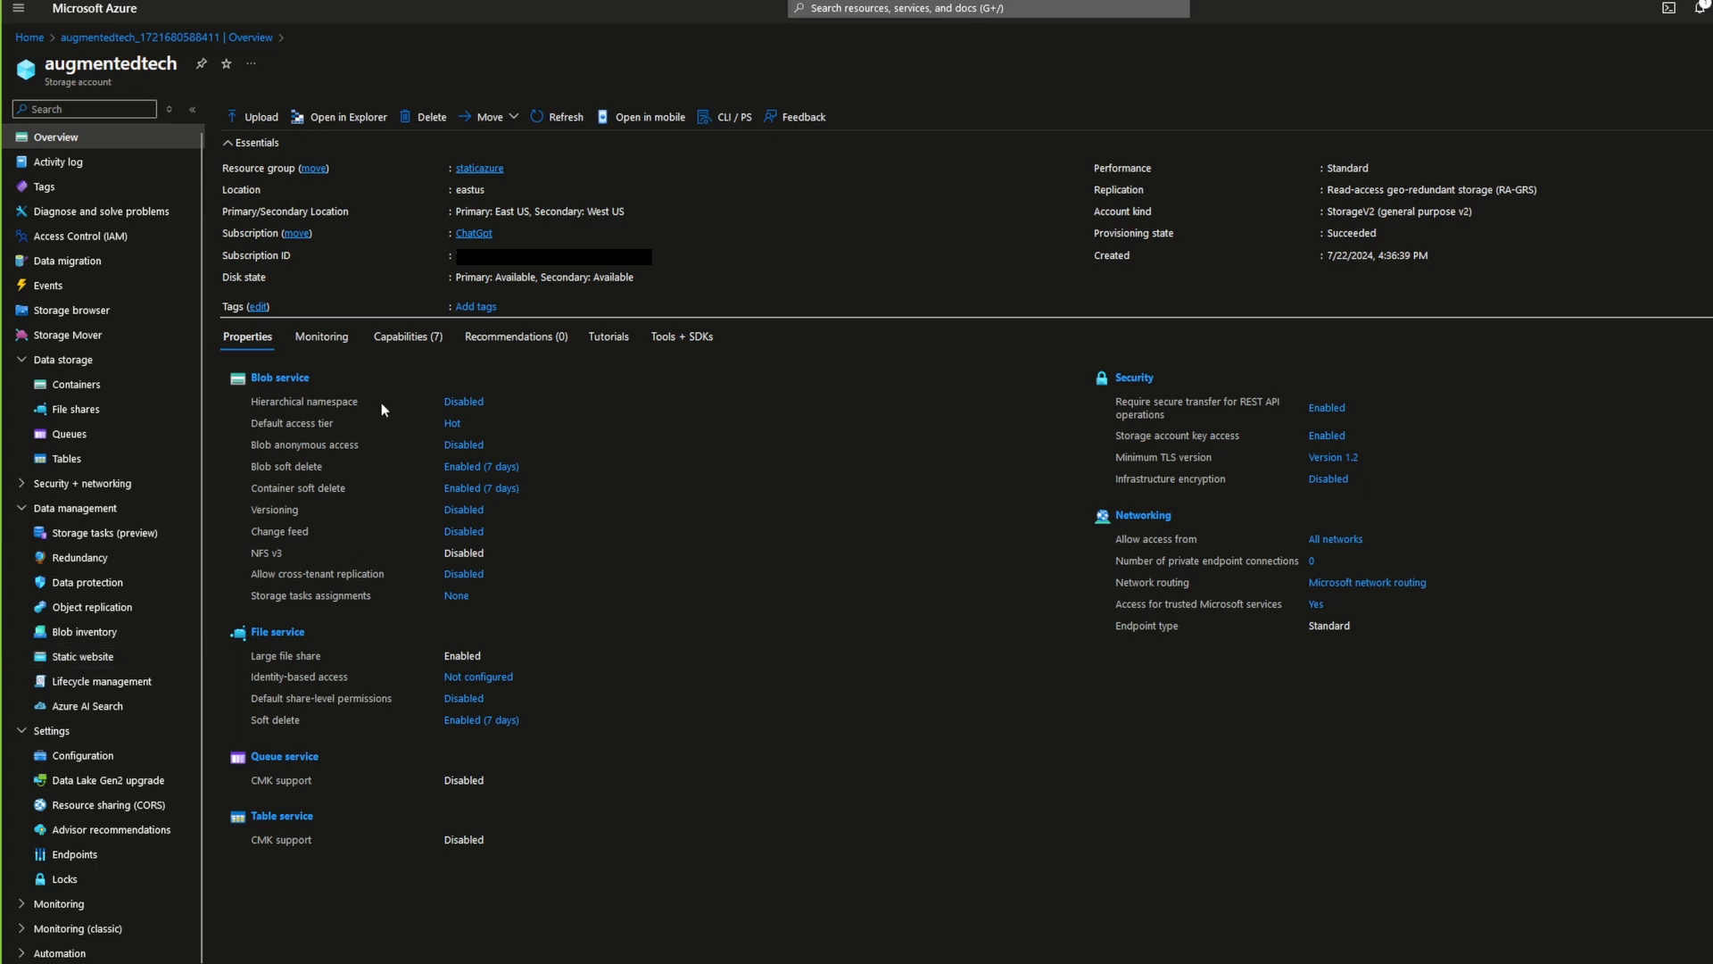
pyautogui.click(406, 344)
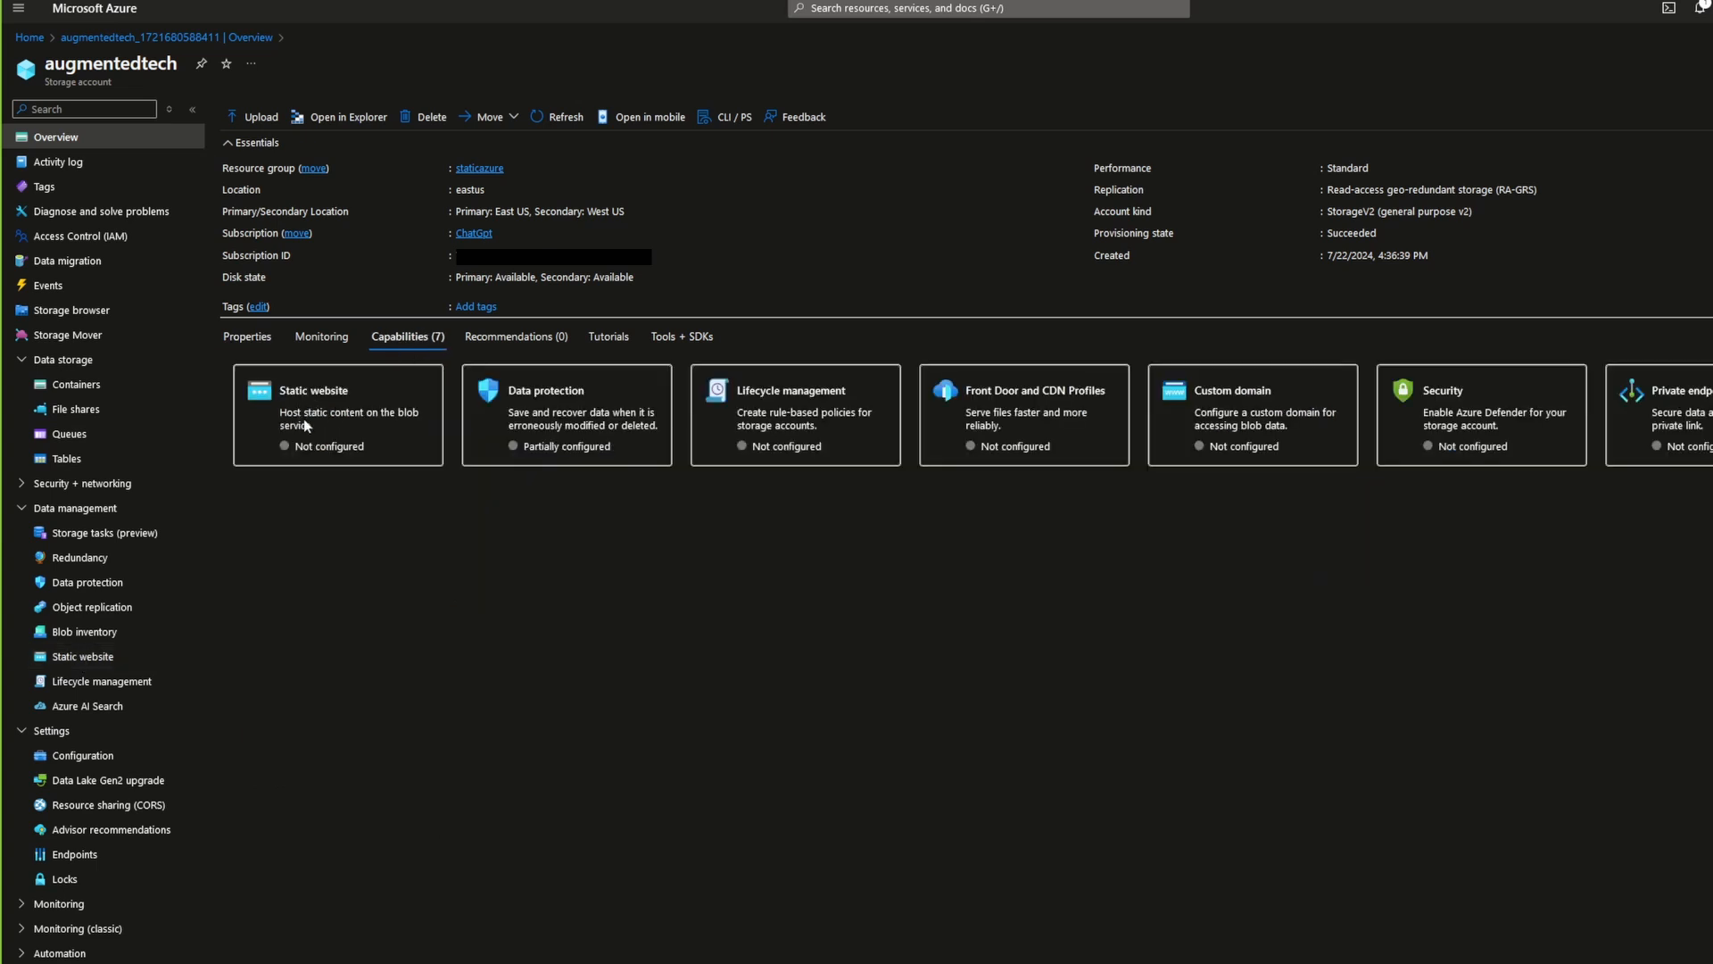
pyautogui.click(102, 658)
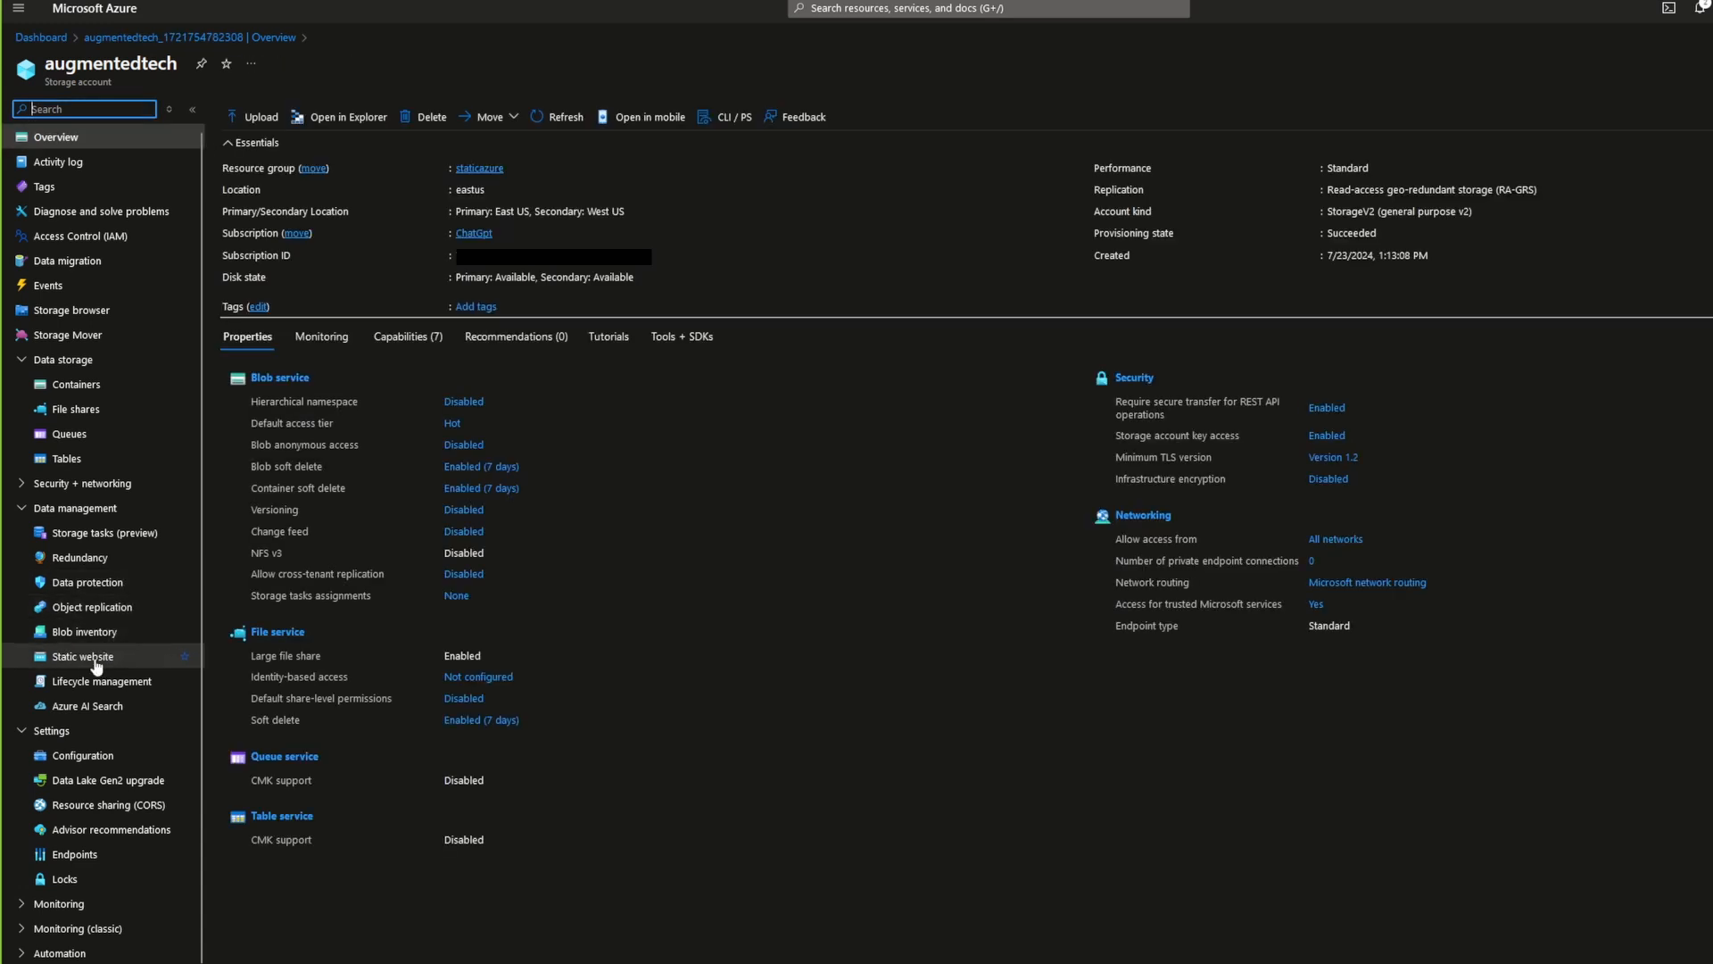
pyautogui.click(95, 661)
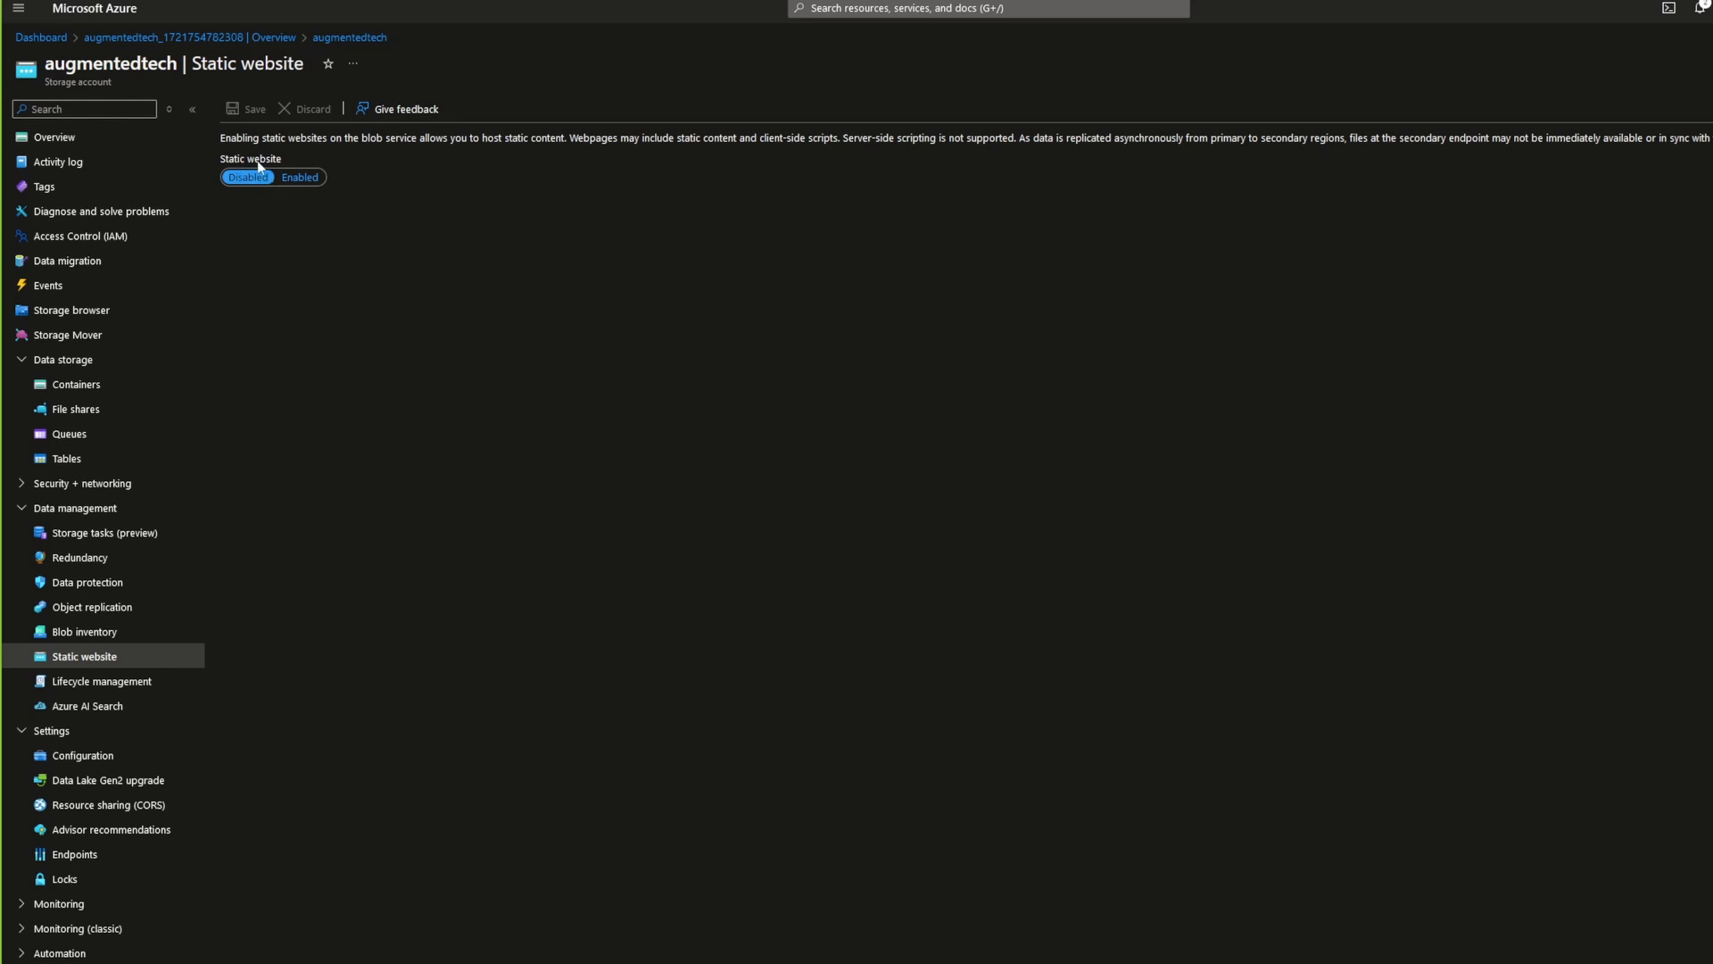
# Step: Enable static website hosting with index.html as the index document, leave the error document path empty, and save
pyautogui.click(302, 178)
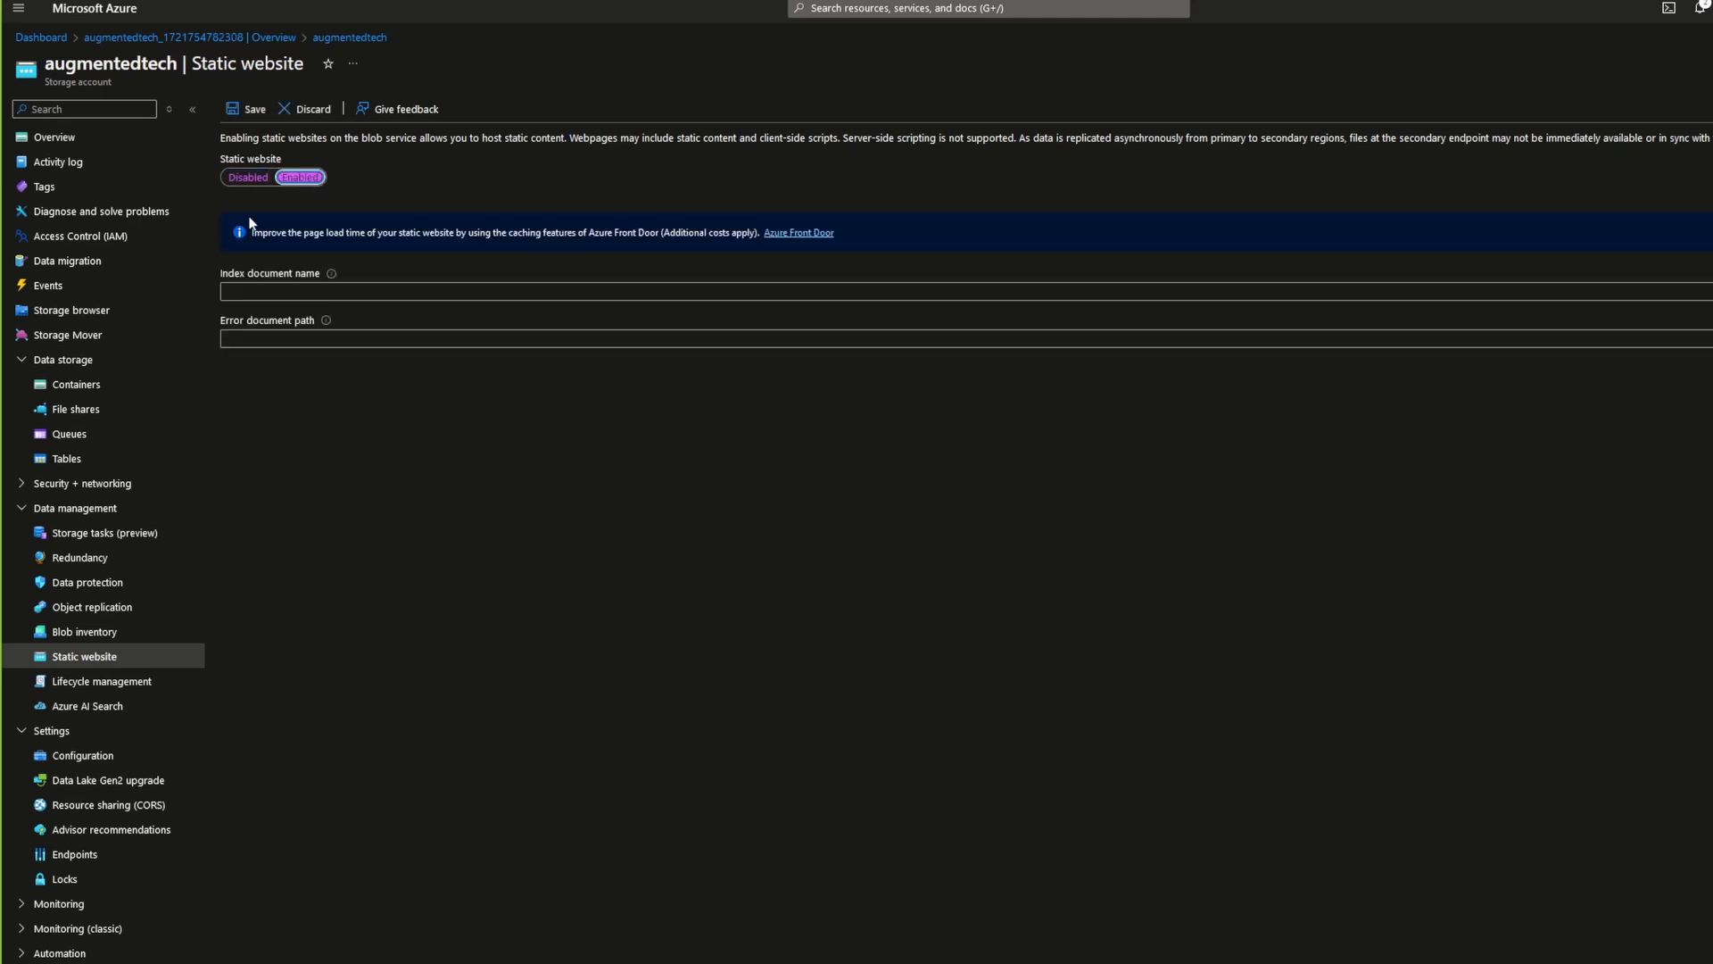
pyautogui.click(281, 293)
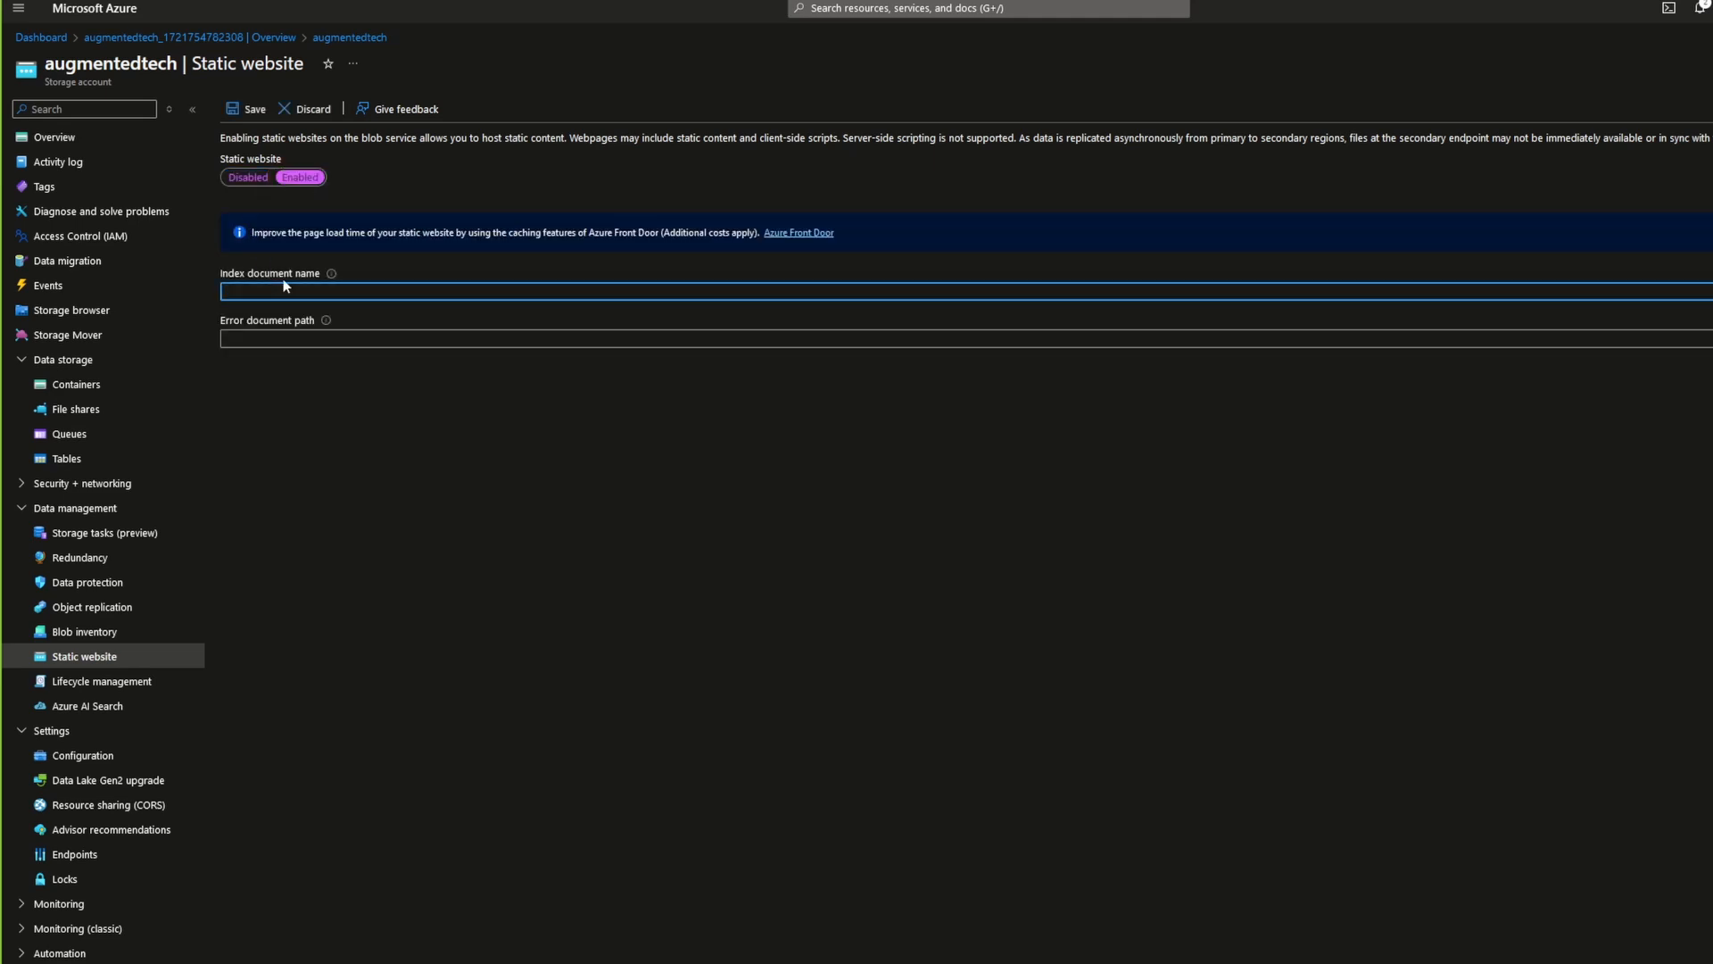
pyautogui.write('index.html')
pyautogui.moveTo(326, 321)
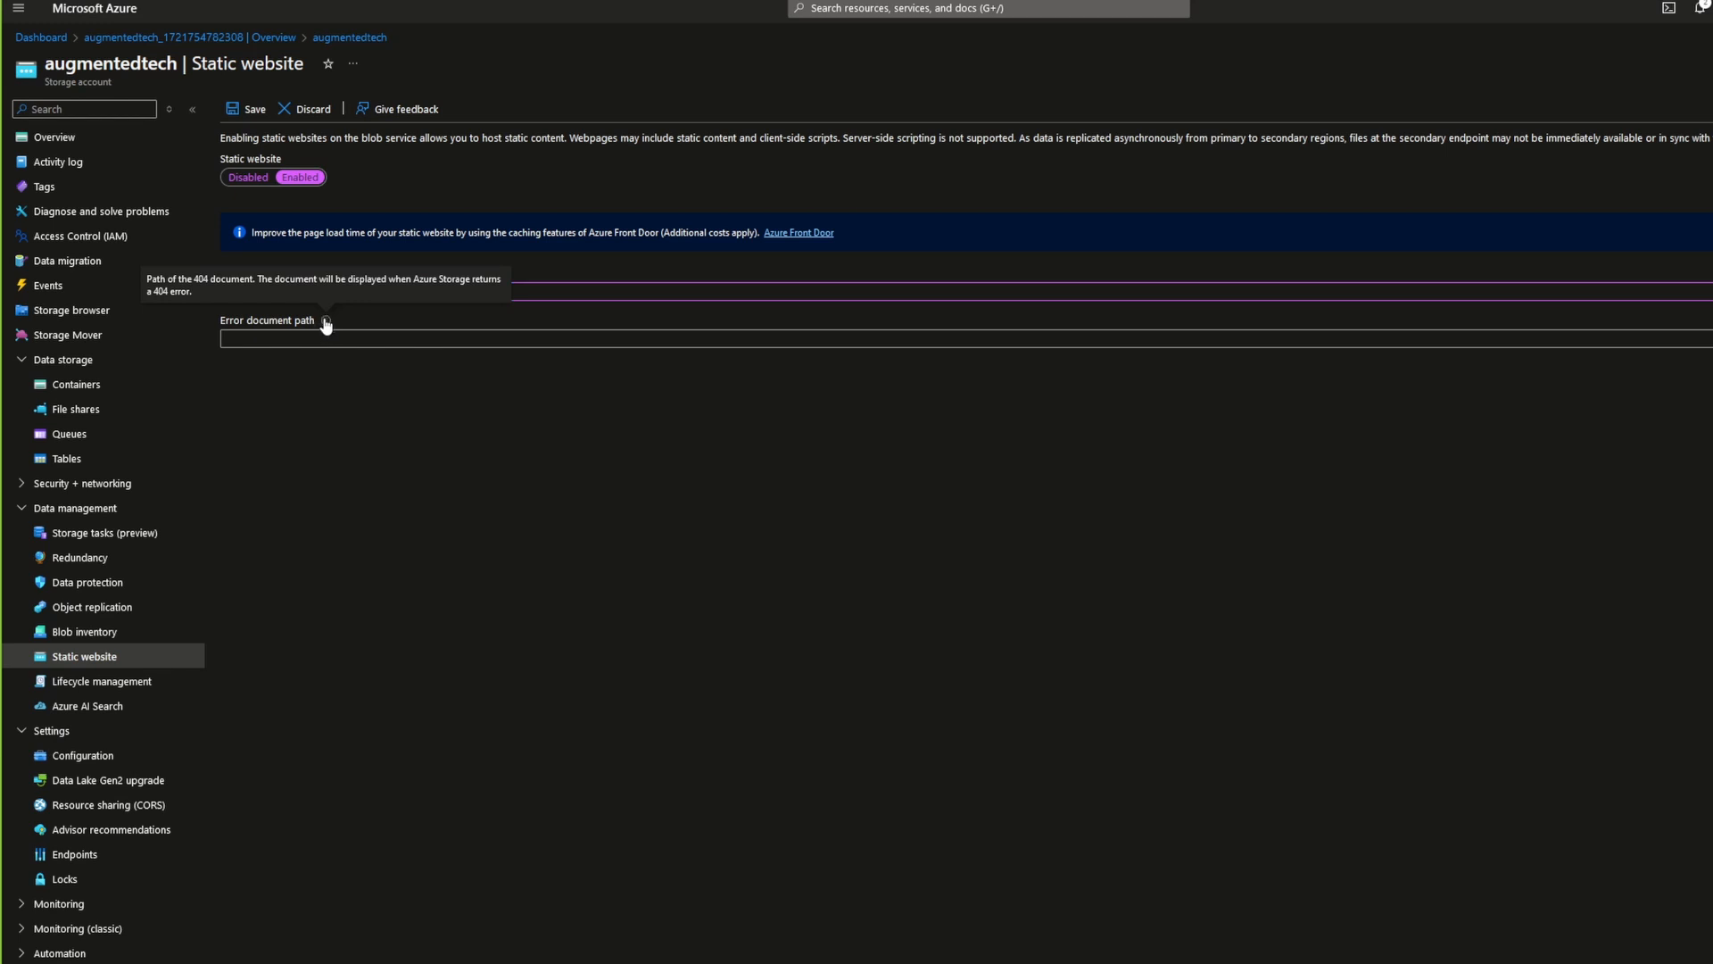
pyautogui.click(321, 339)
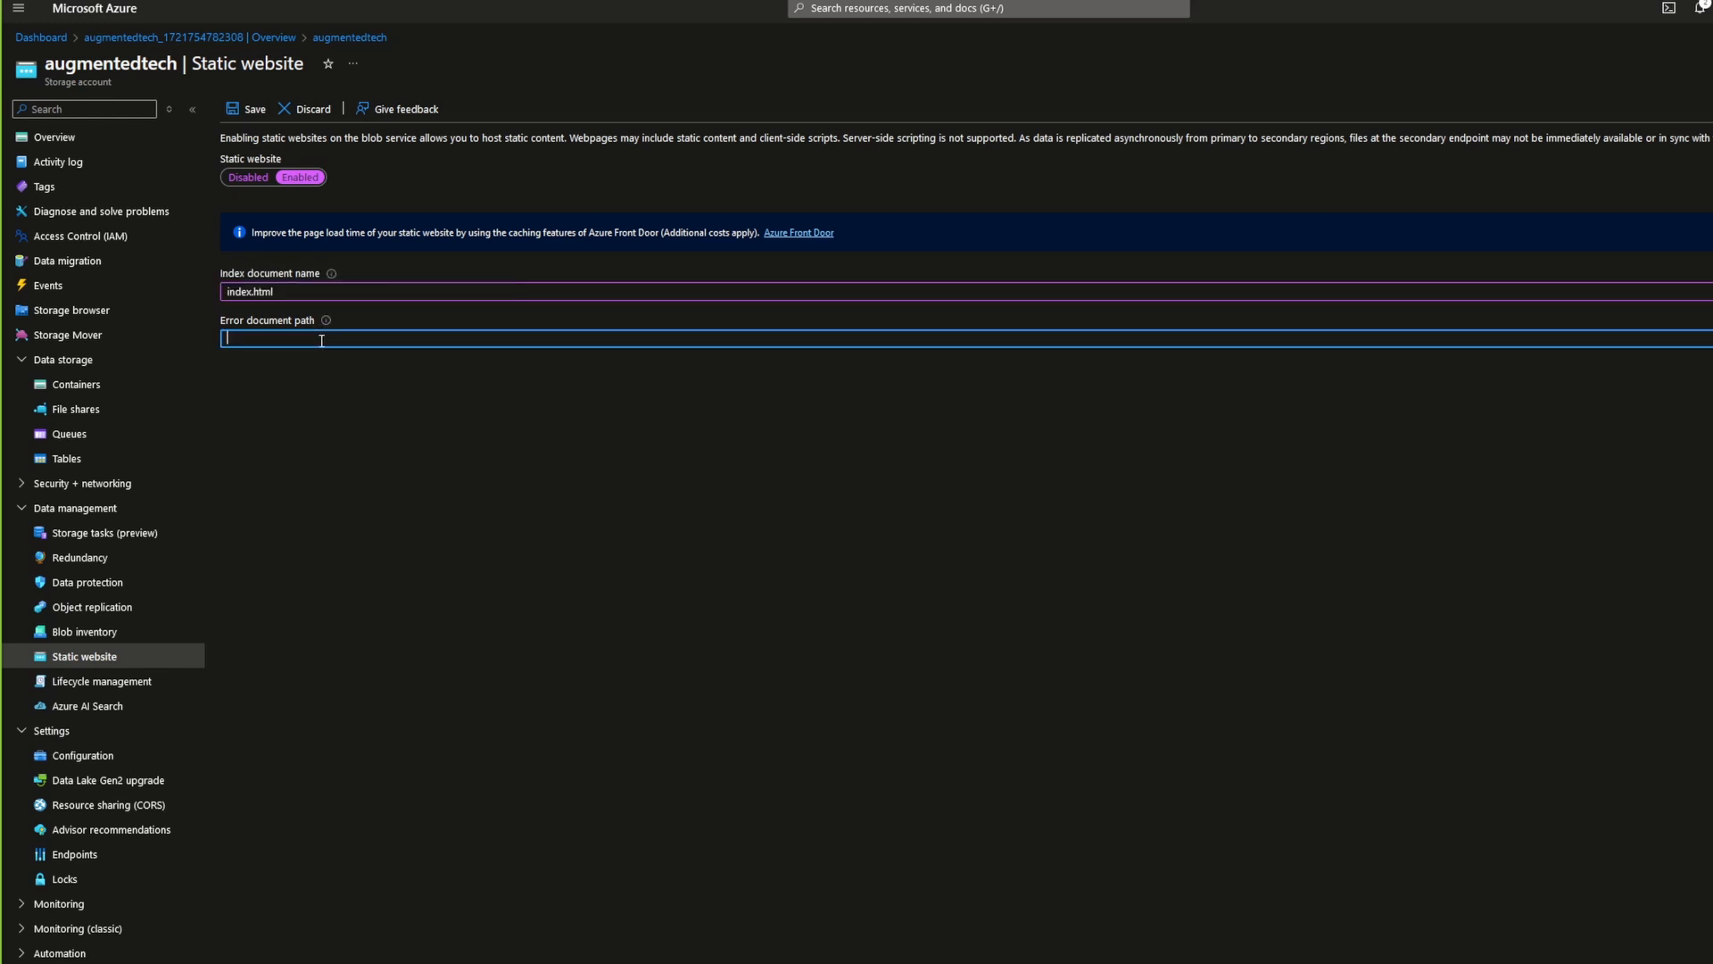
pyautogui.click(389, 260)
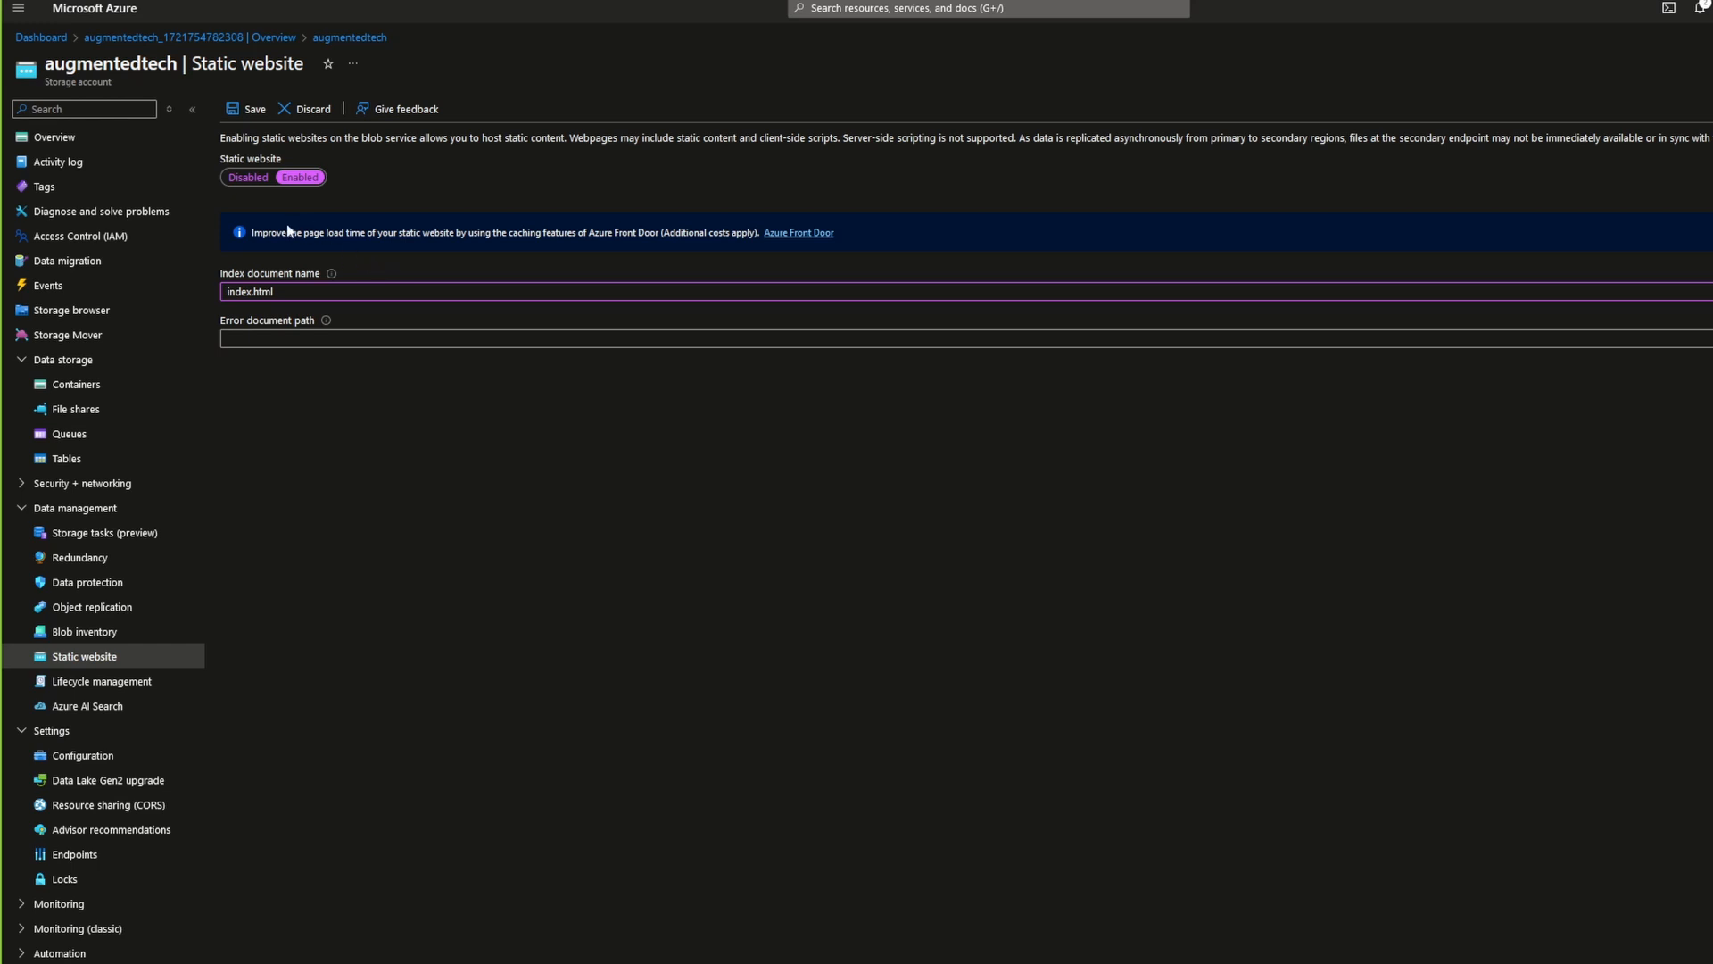
pyautogui.click(239, 111)
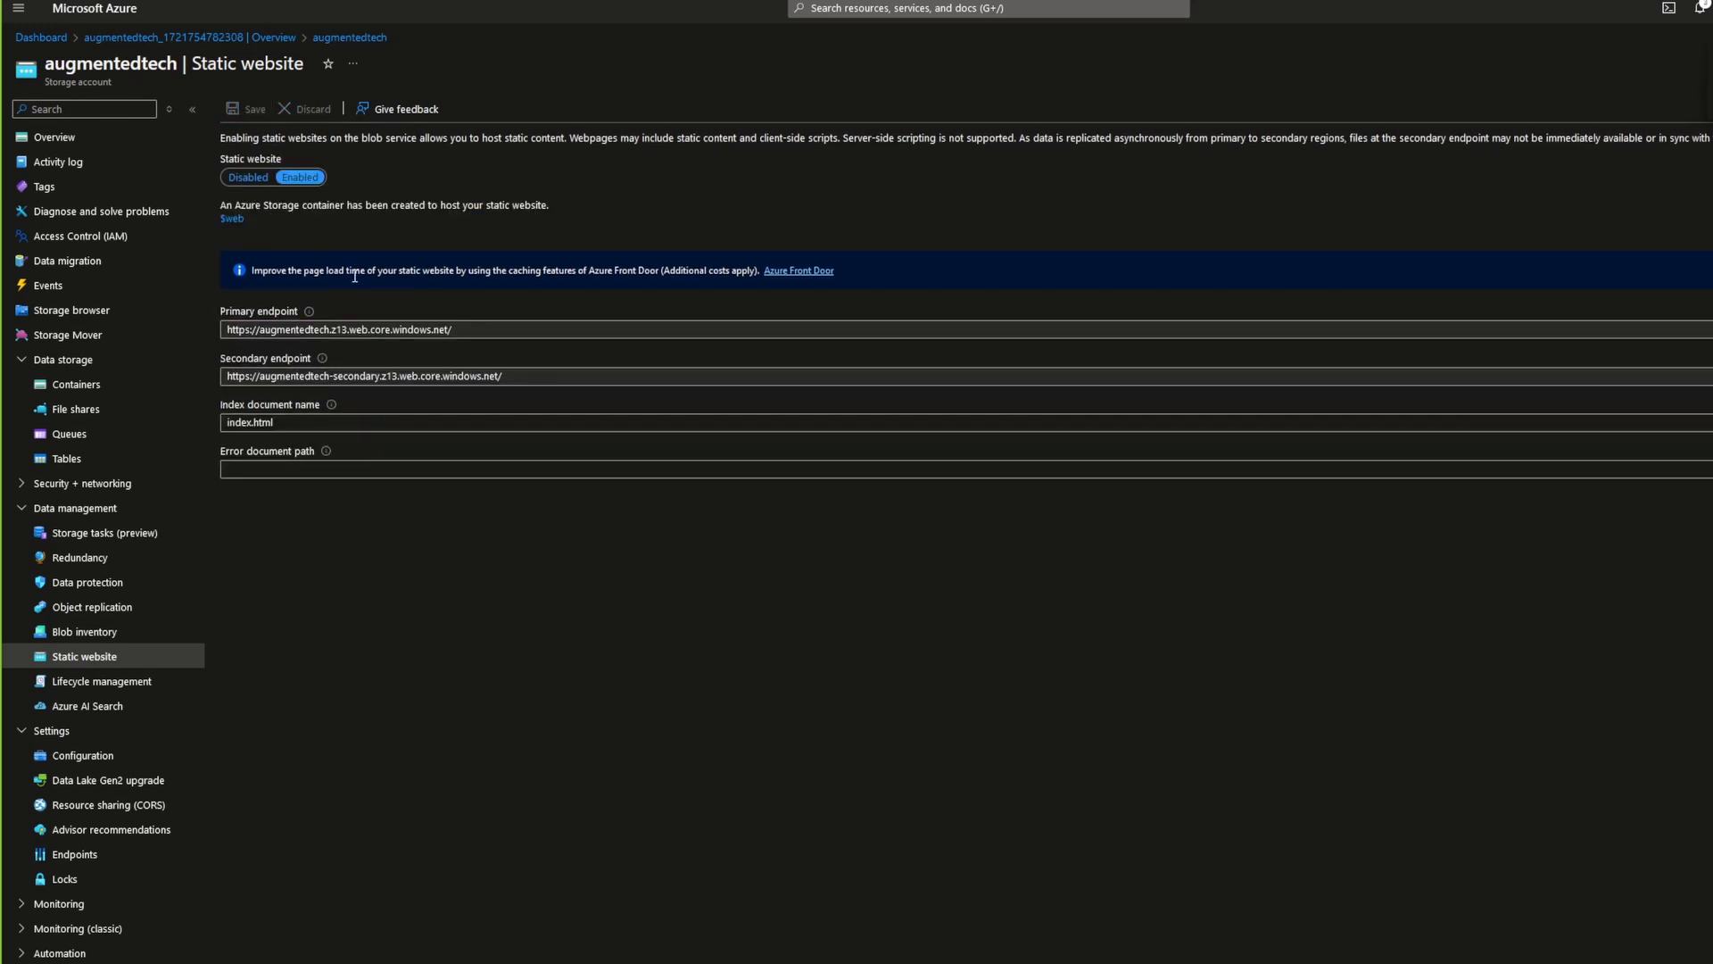
# Step: Upload about.html, contact.html, index.html and styles.css to the $web container
pyautogui.moveTo(464, 331); pyautogui.dragTo(263, 336)
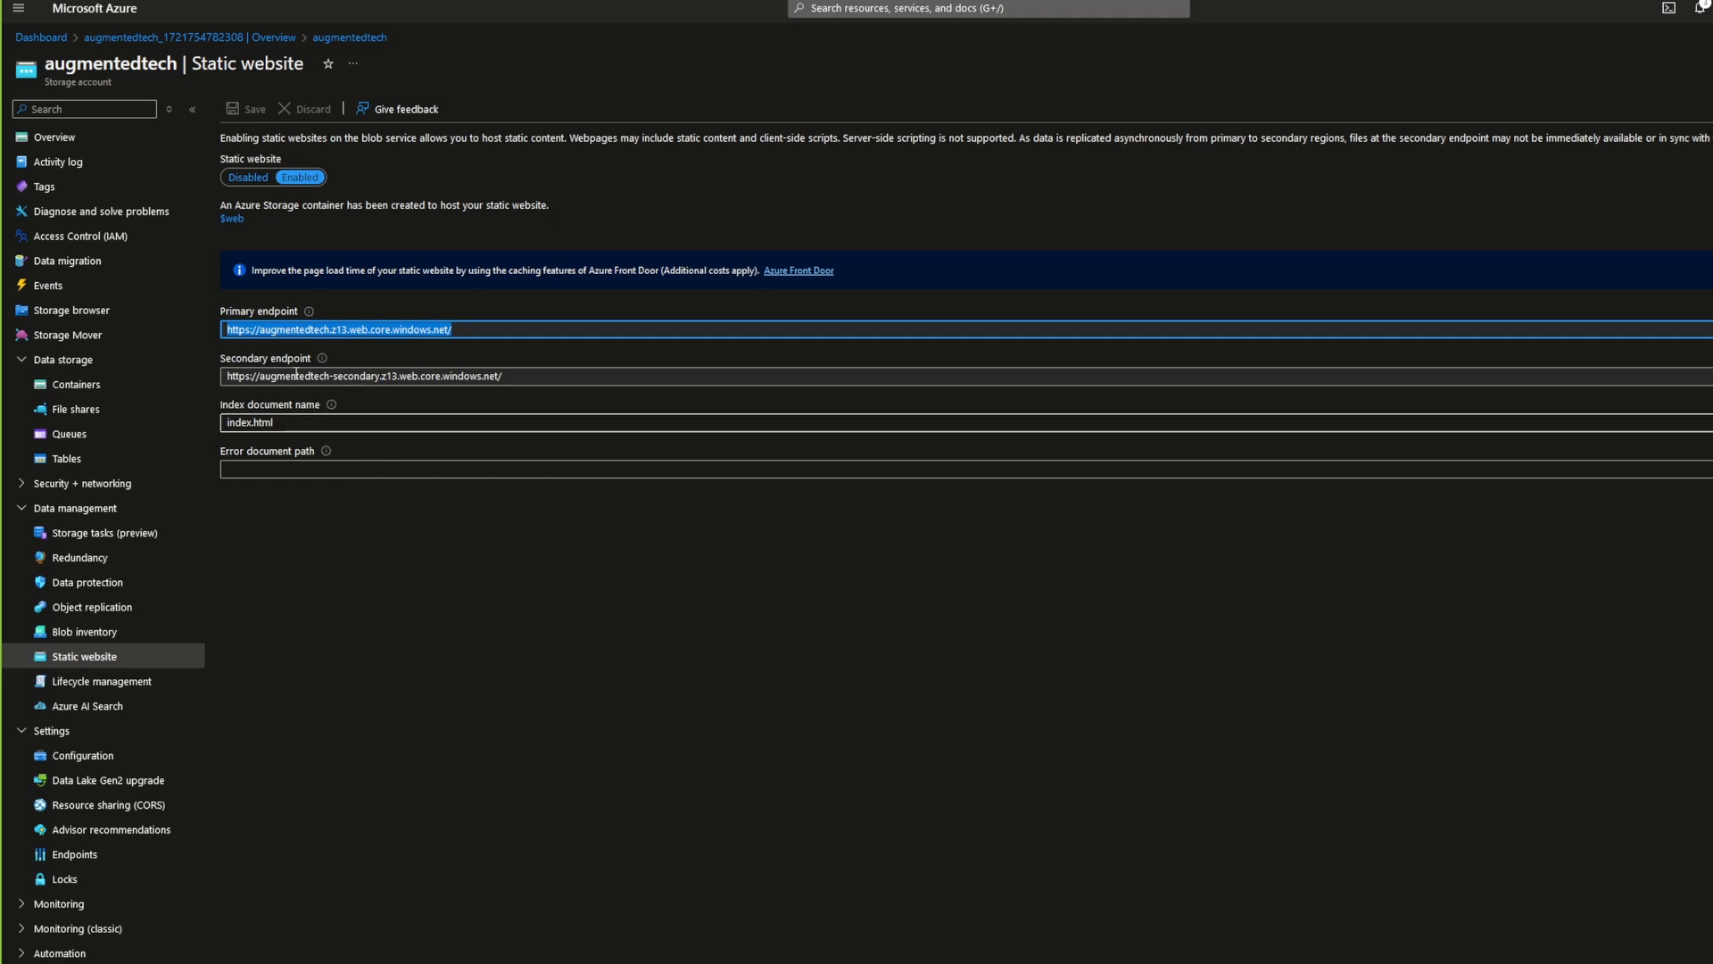
pyautogui.click(232, 219)
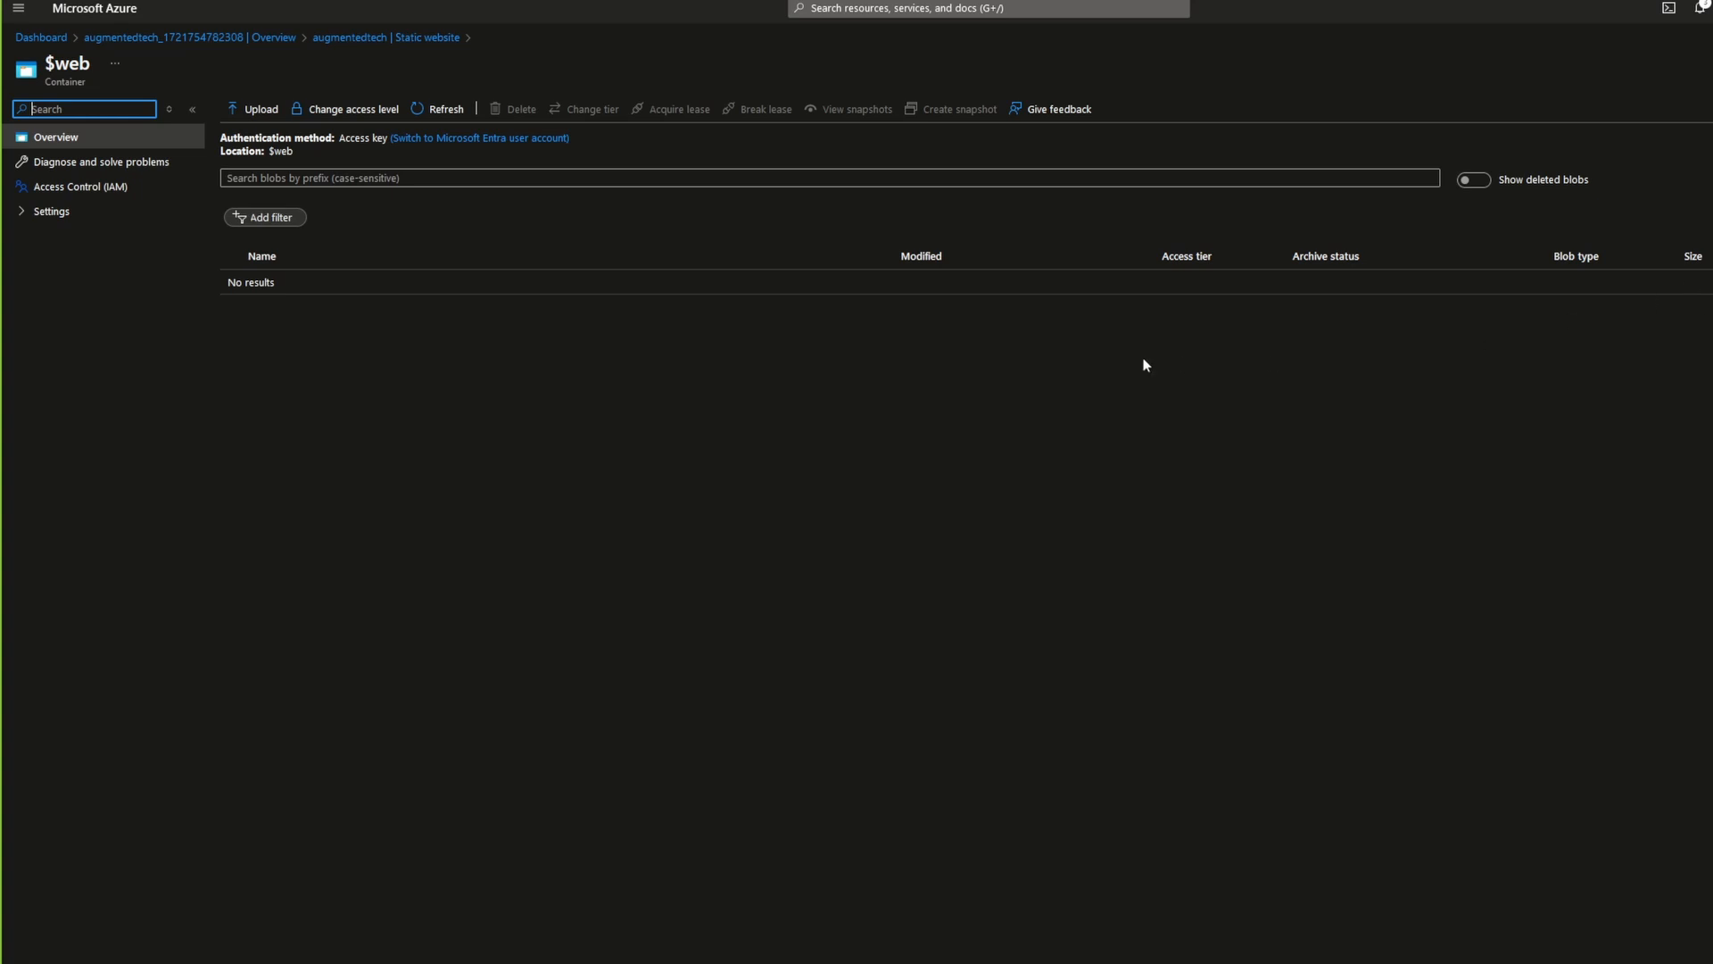
pyautogui.click(254, 109)
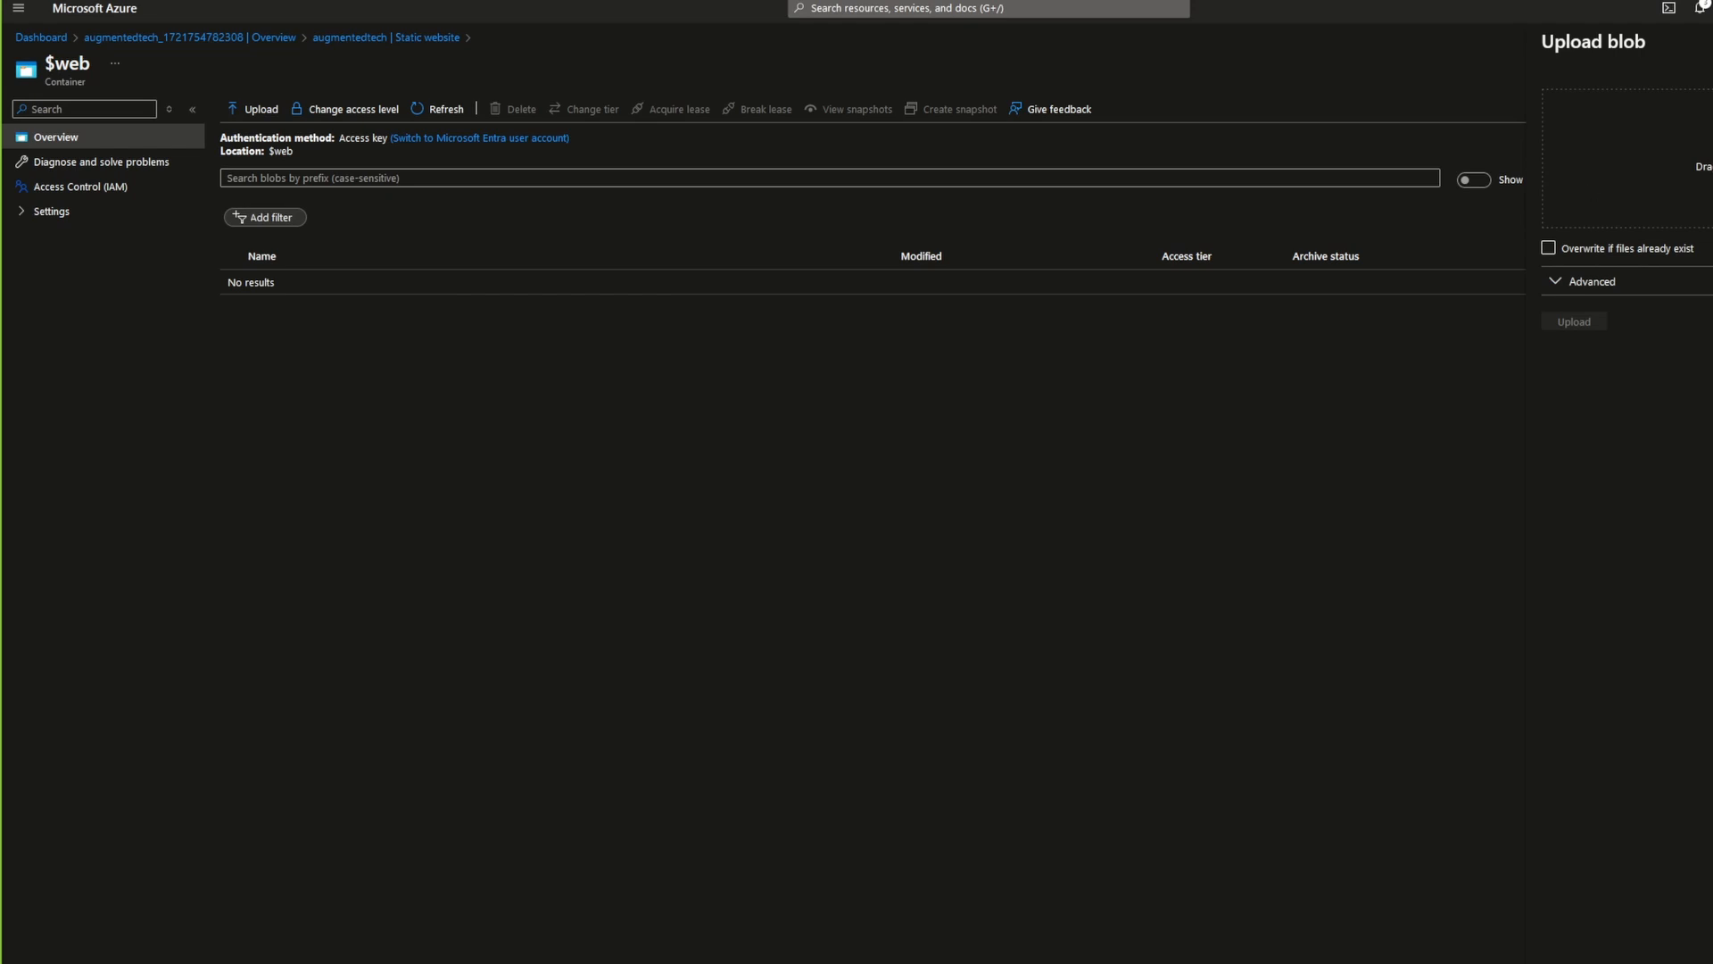
pyautogui.moveTo(1712, 194); pyautogui.dragTo(1655, 193)
pyautogui.moveTo(1712, 183)
pyautogui.mouseDown()
pyautogui.moveTo(1507, 223)
pyautogui.moveTo(1689, 214)
pyautogui.moveTo(1696, 198)
pyautogui.mouseUp()
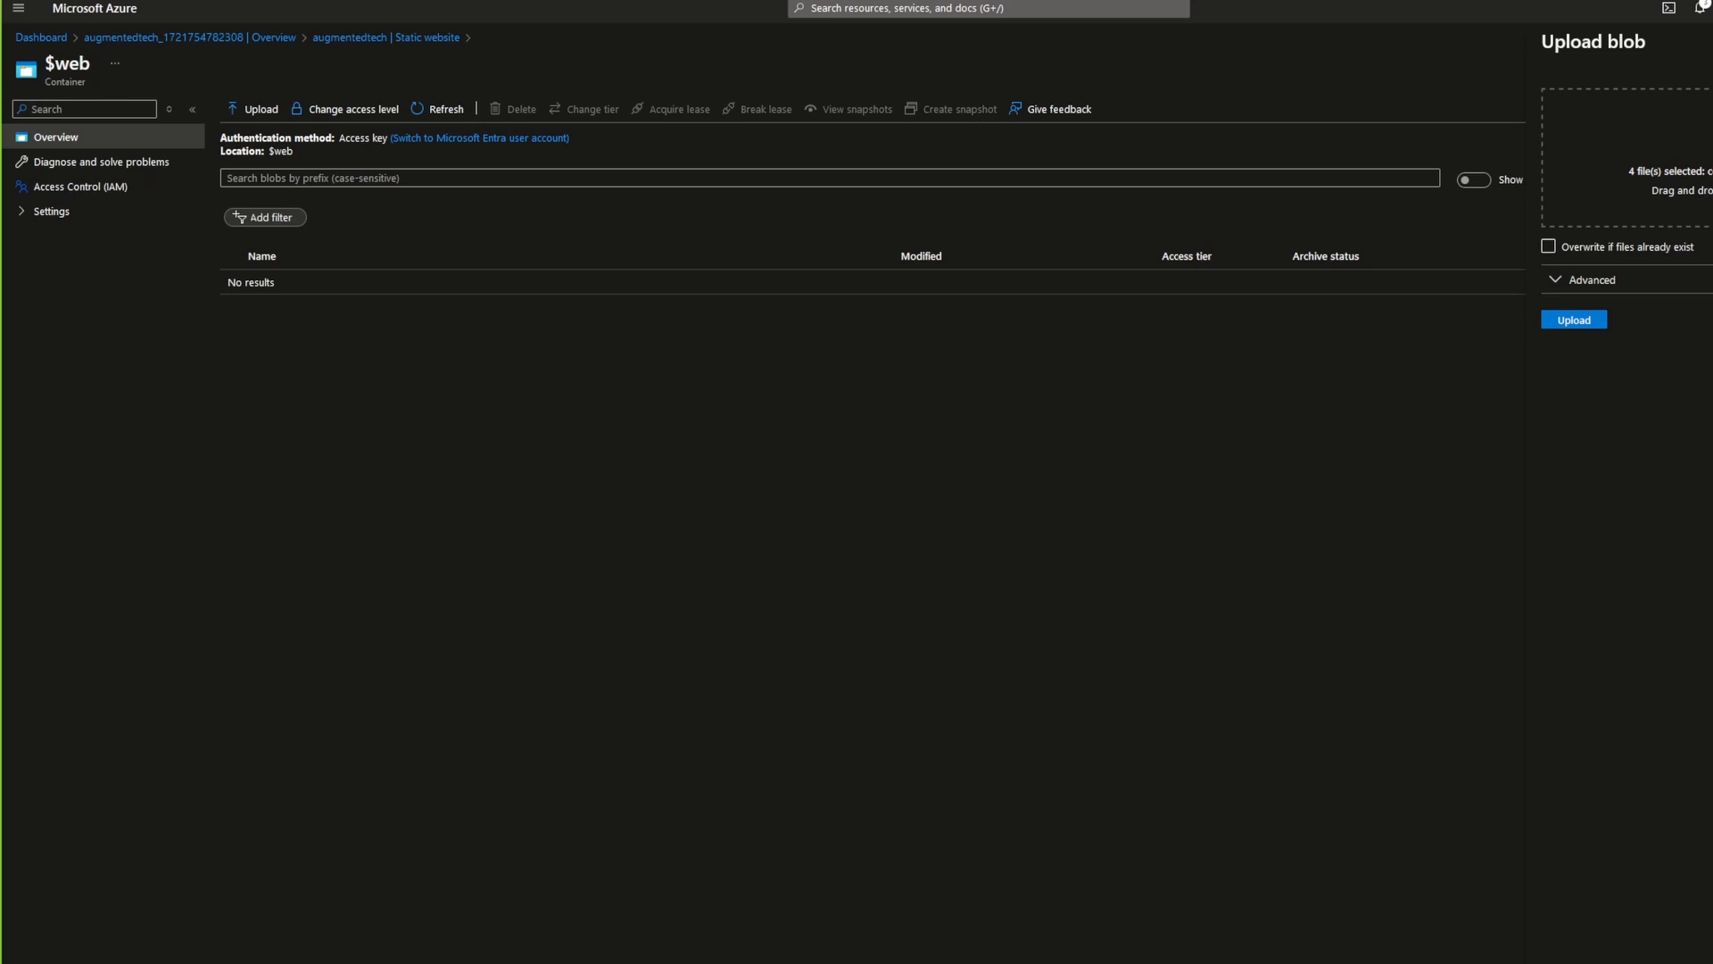
pyautogui.click(1575, 322)
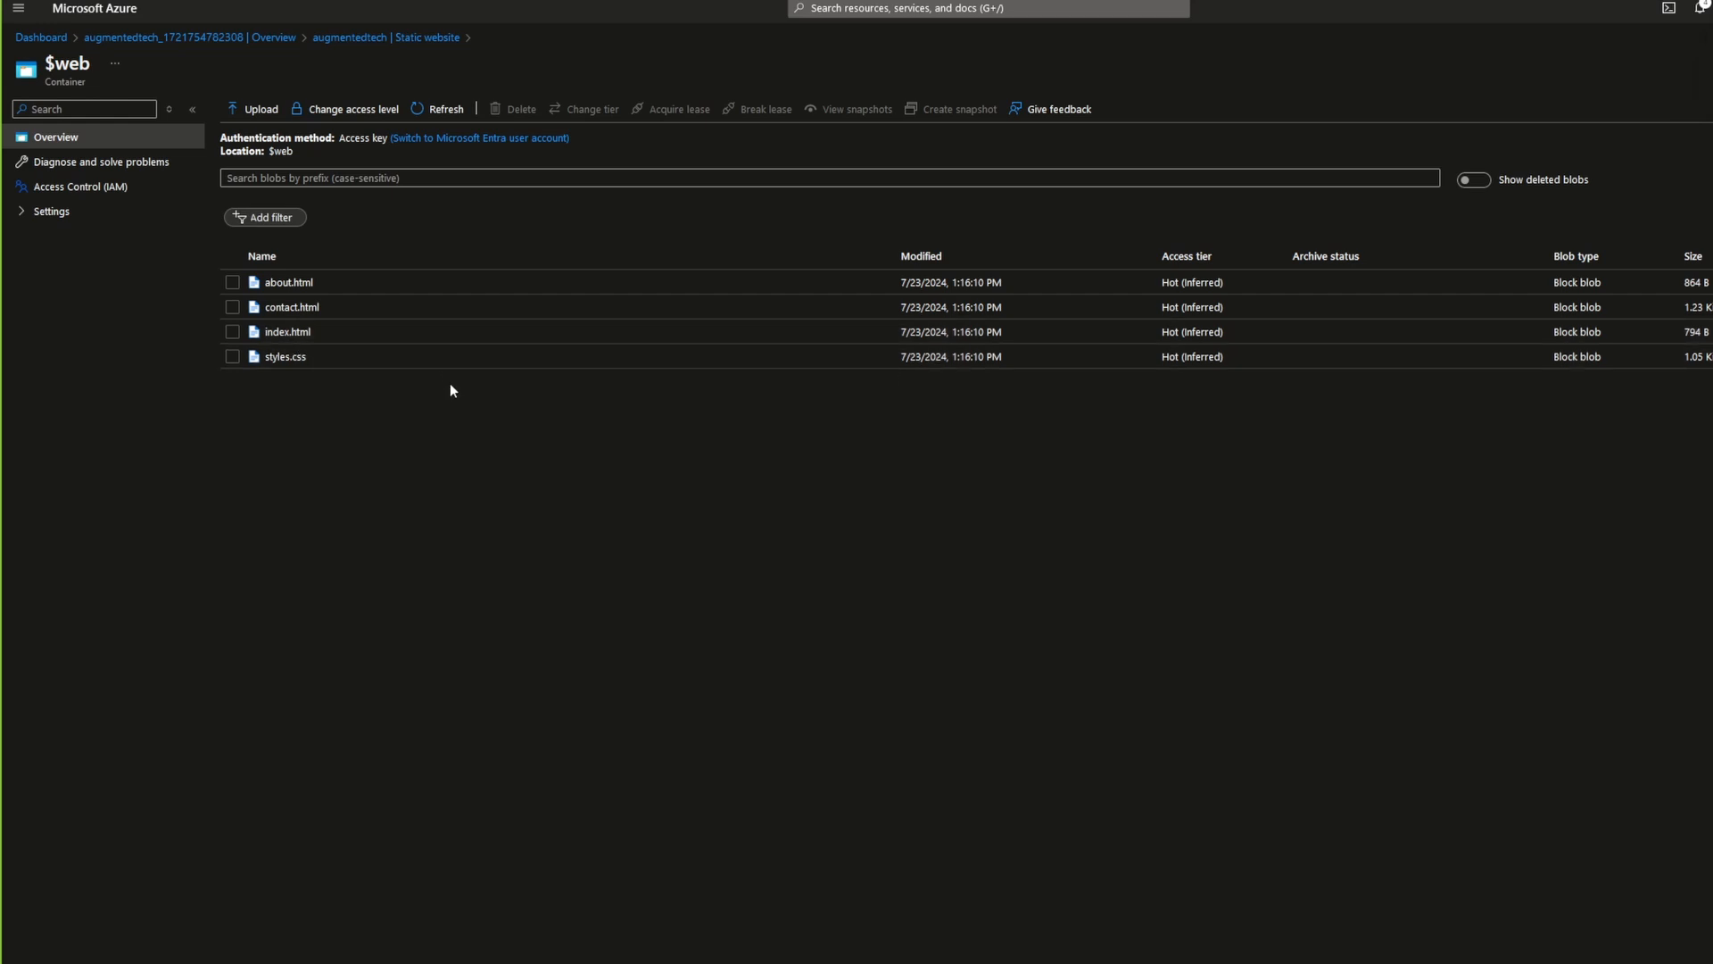
# Step: Copy the primary endpoint URL from the static website settings and open it in a new browser tab
pyautogui.click(398, 41)
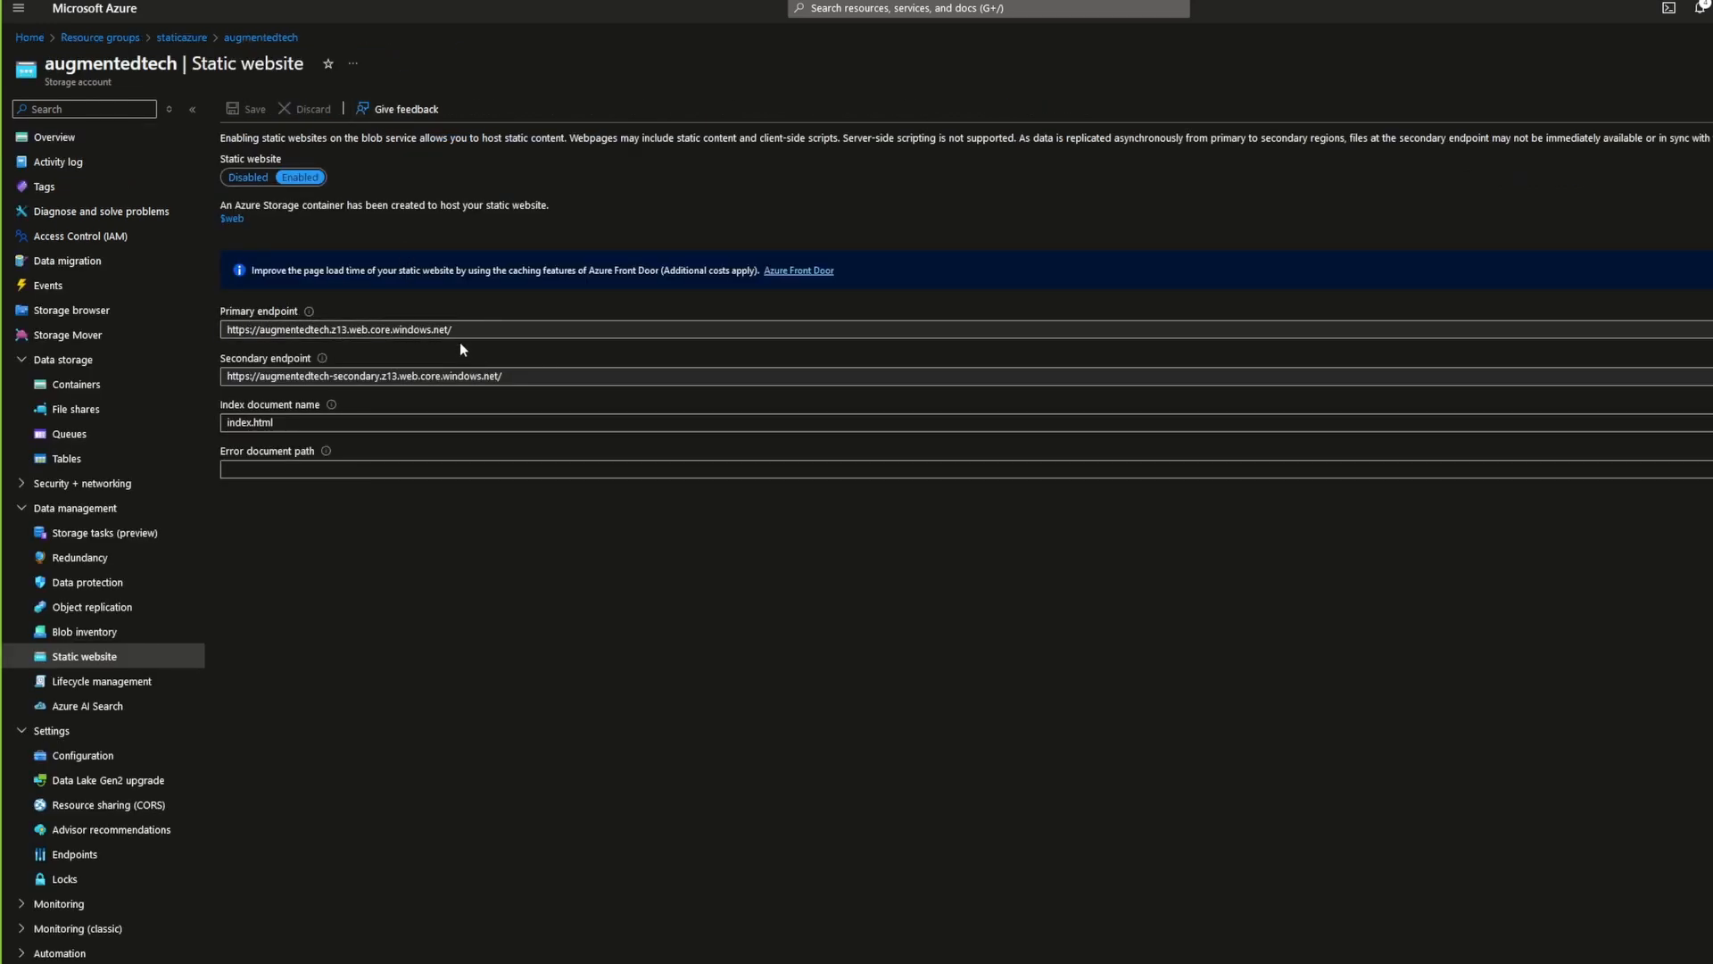
pyautogui.moveTo(455, 330); pyautogui.dragTo(198, 330)
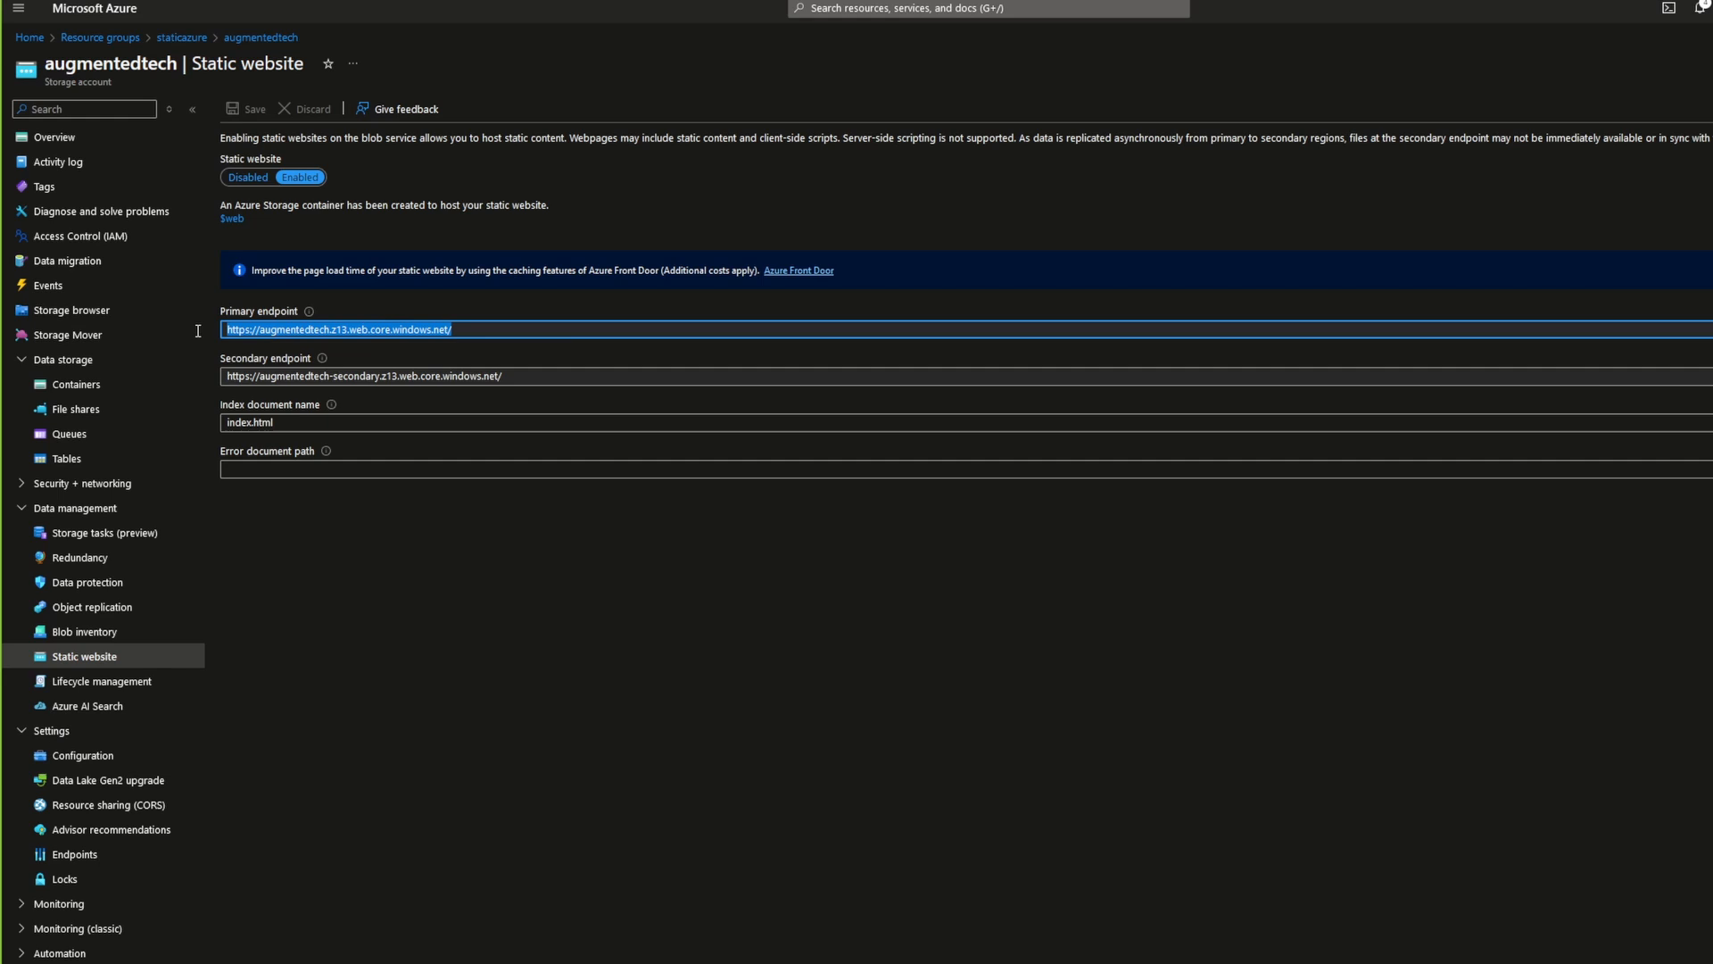
pyautogui.rightClick(286, 331)
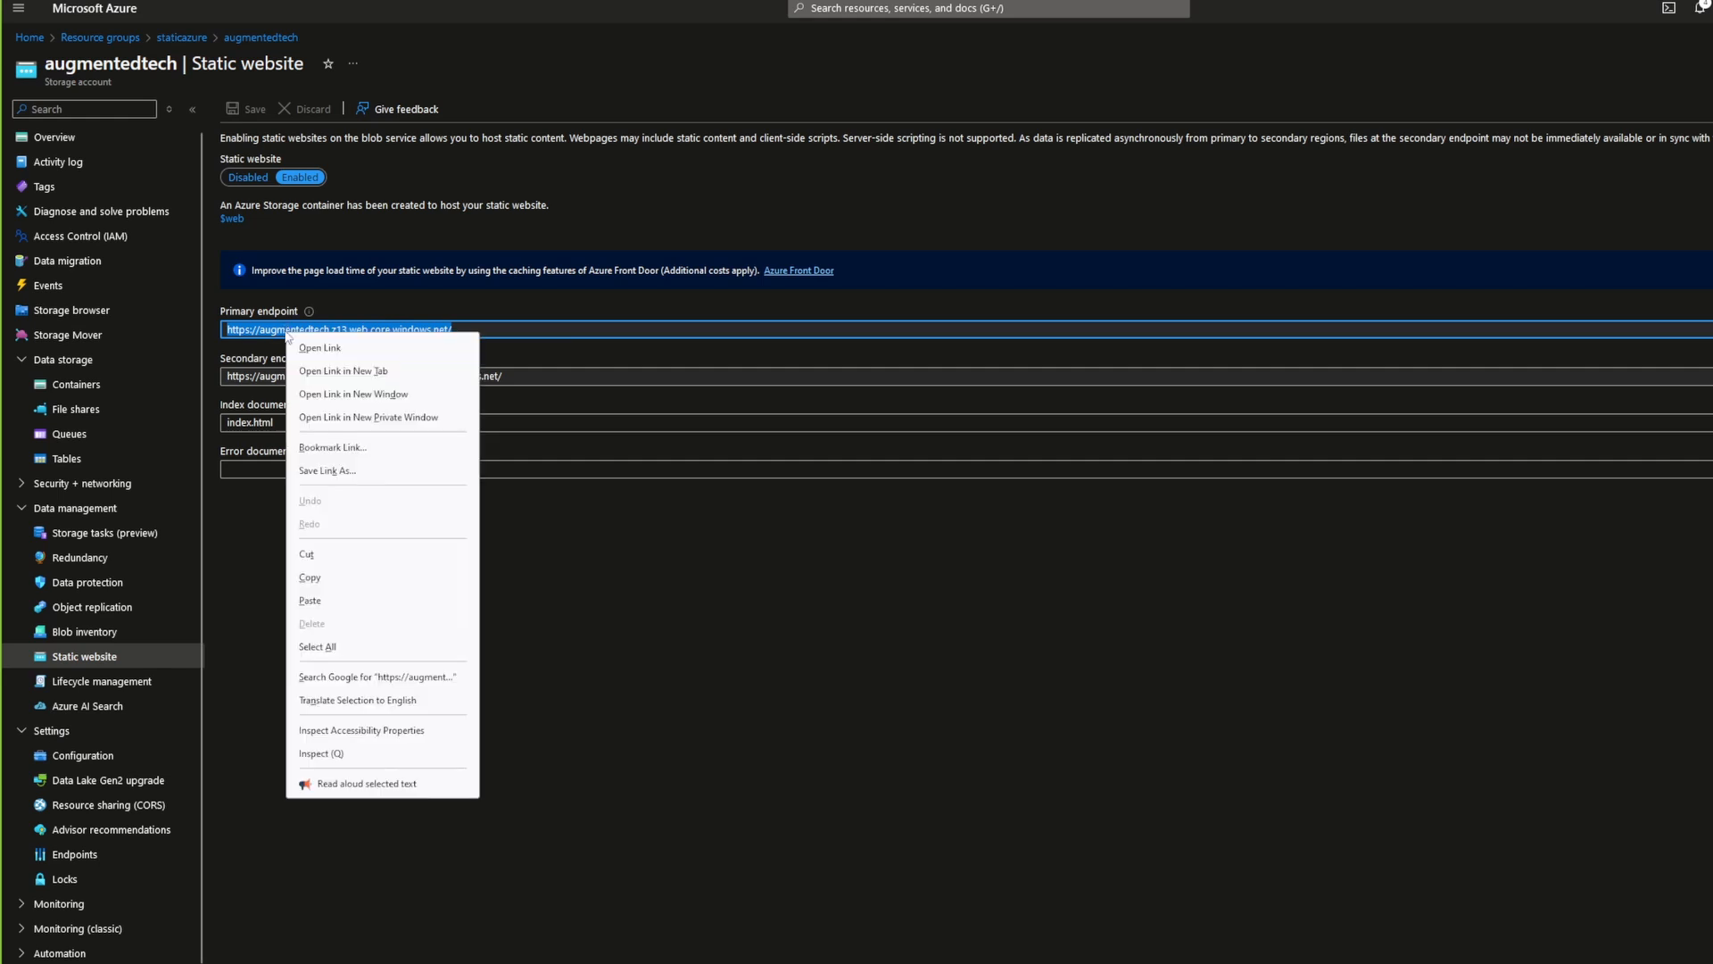
pyautogui.click(309, 577)
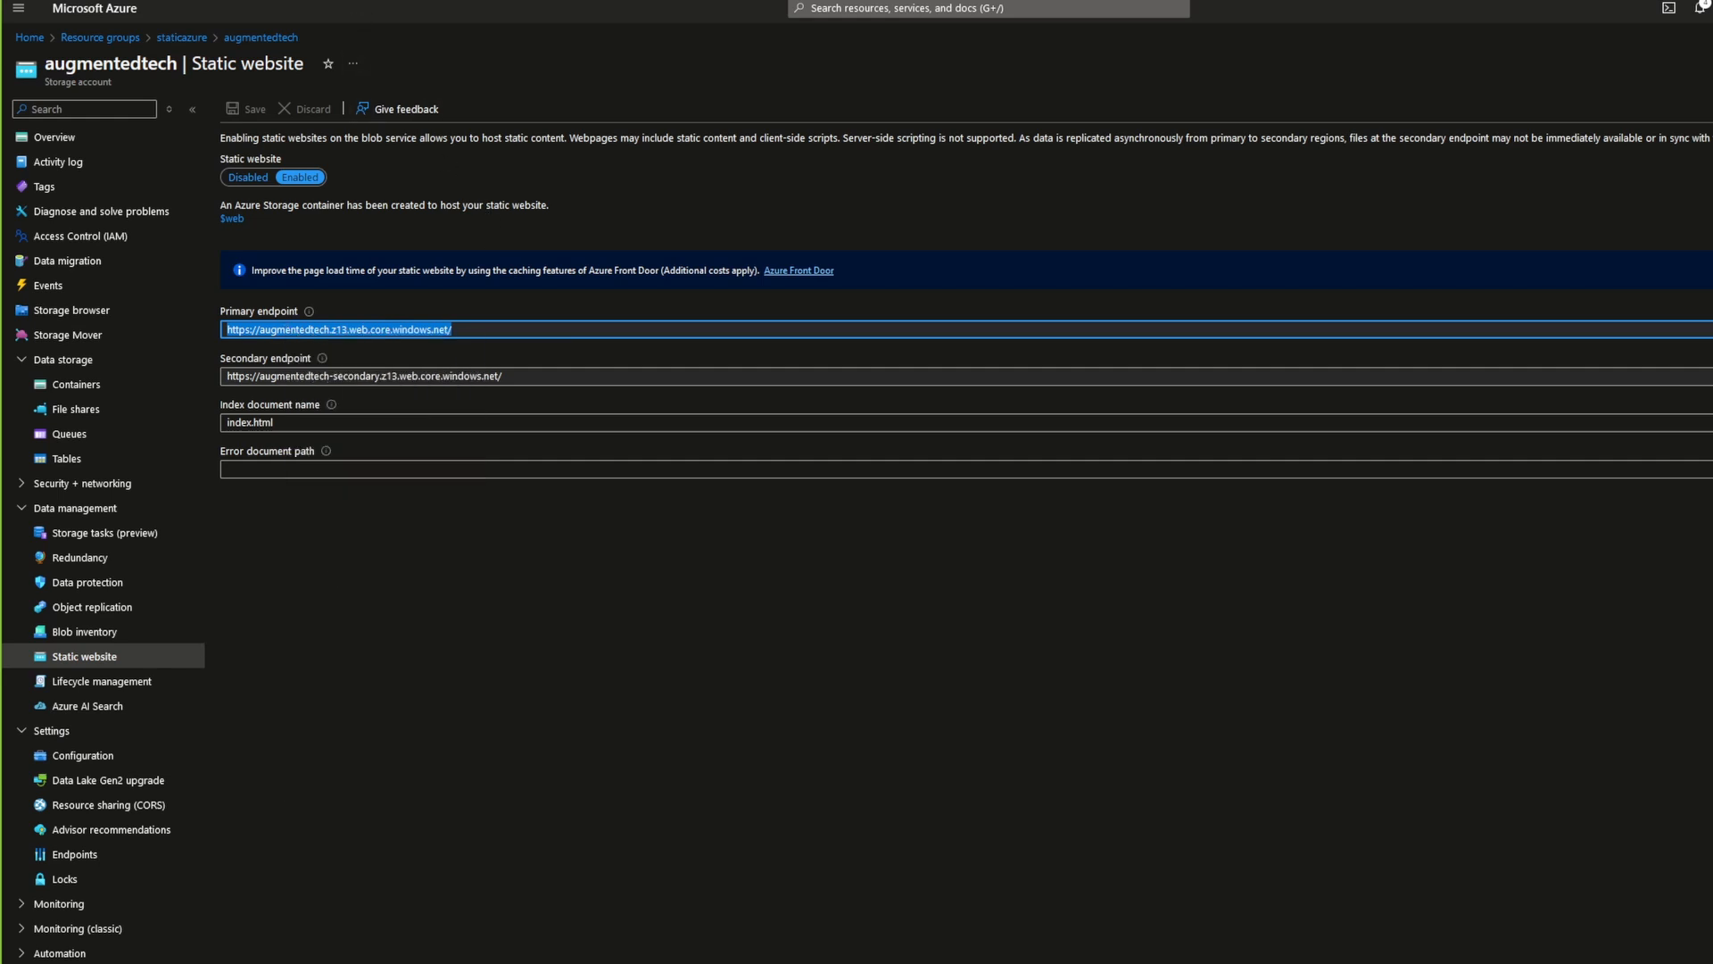
pyautogui.hotkey('ctrl', 't')
pyautogui.rightClick(477, 0)
pyautogui.click(538, 86)
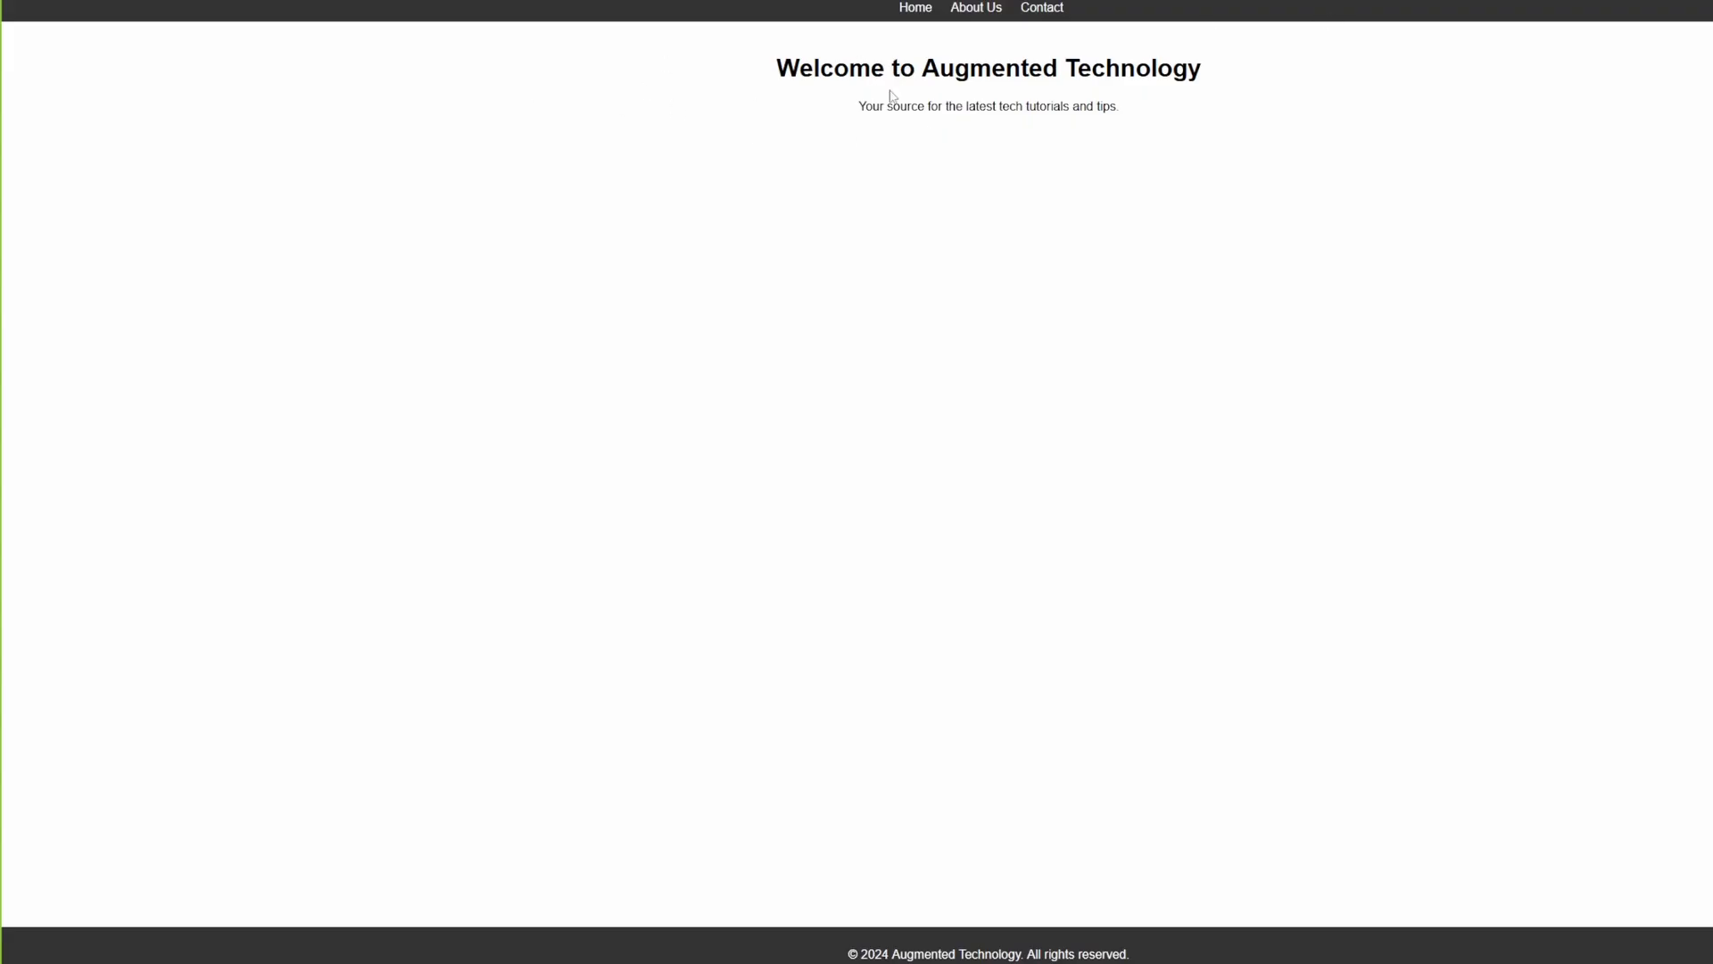
# Step: Check the About Us and Contact pages of the published site and return to its Home page
pyautogui.click(977, 13)
pyautogui.click(1023, 13)
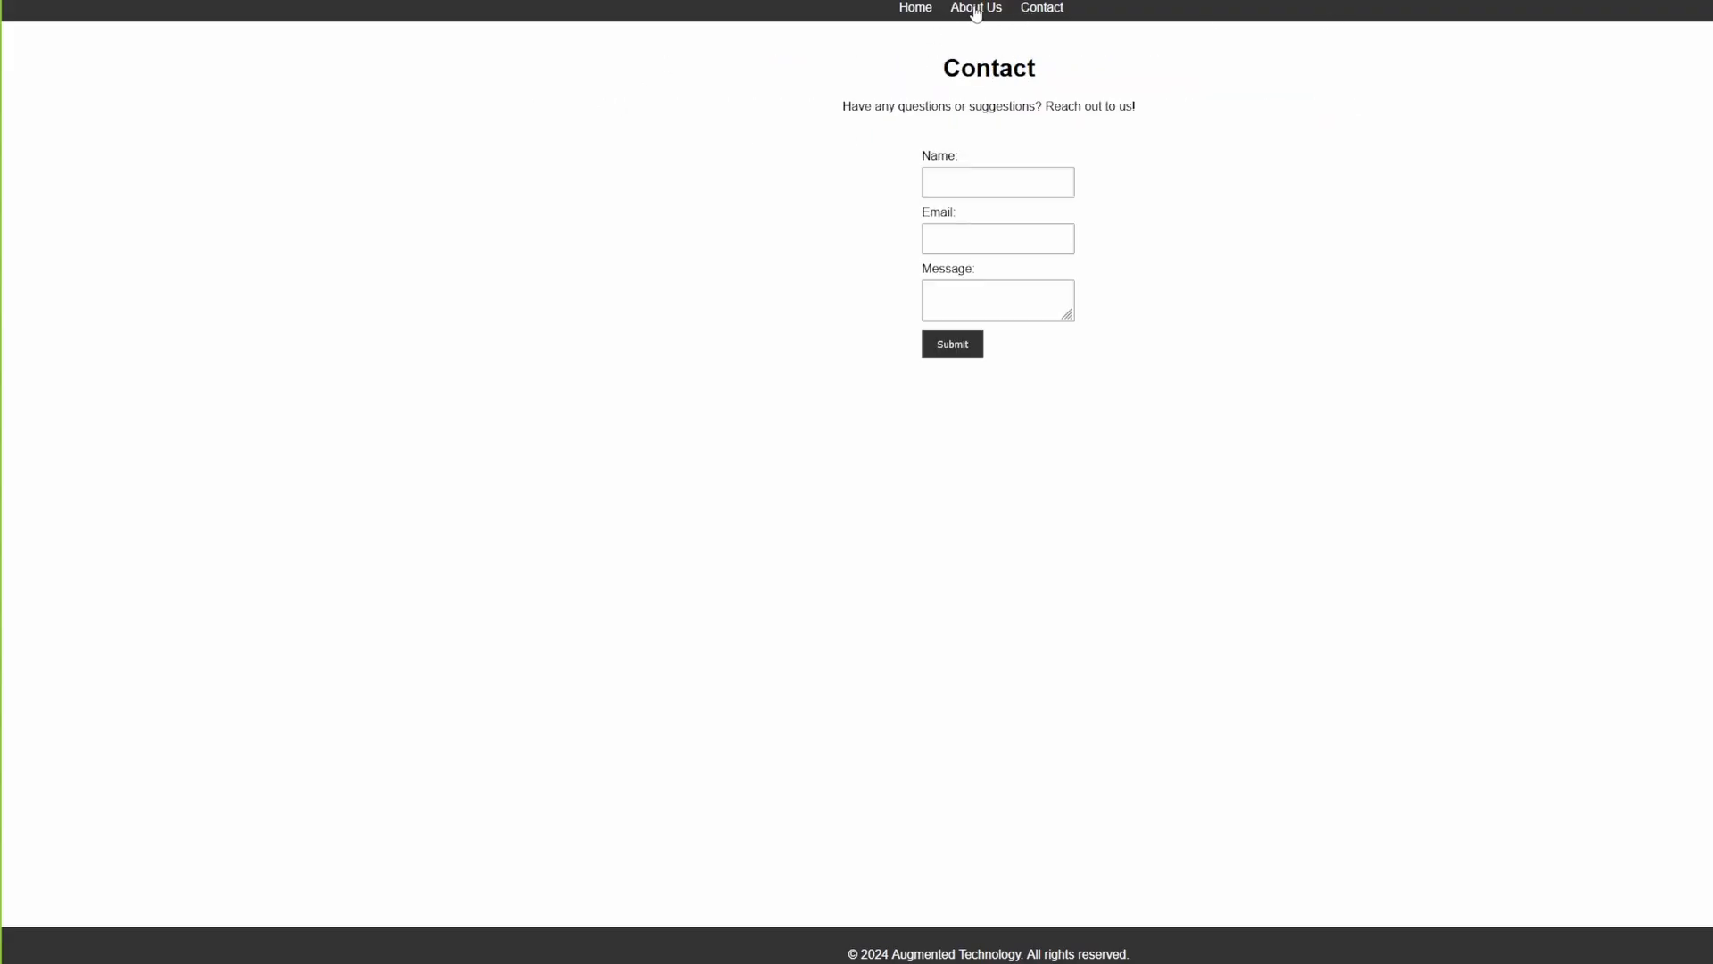
pyautogui.click(974, 13)
pyautogui.click(907, 19)
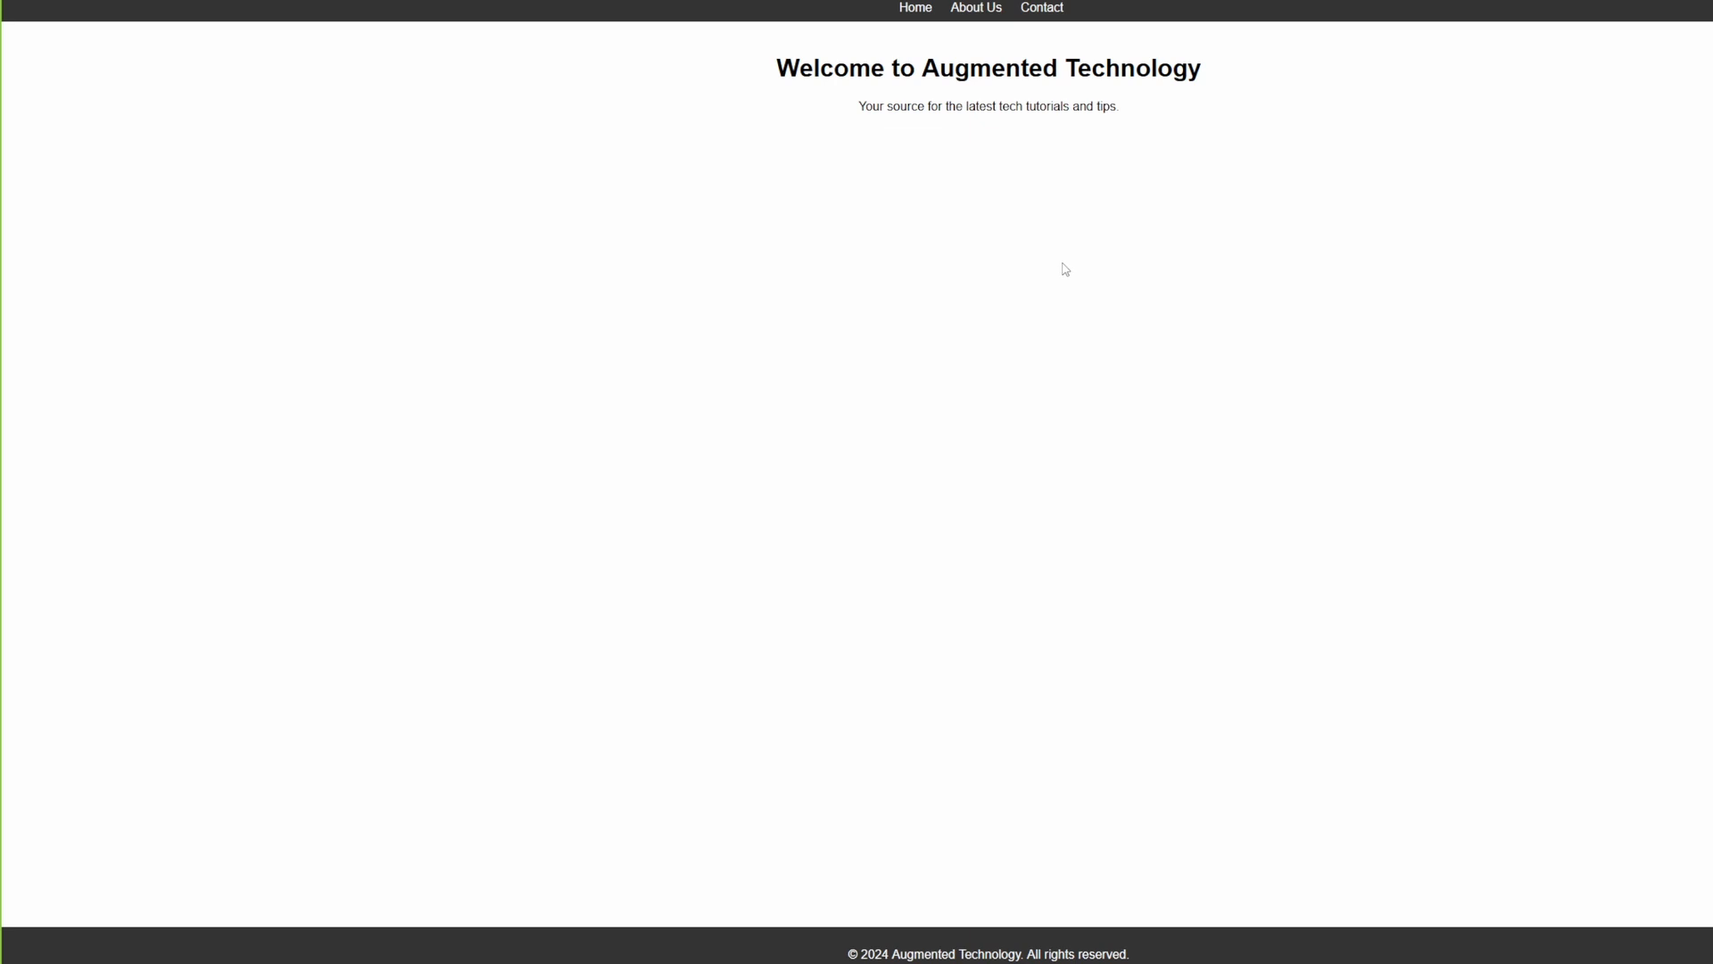